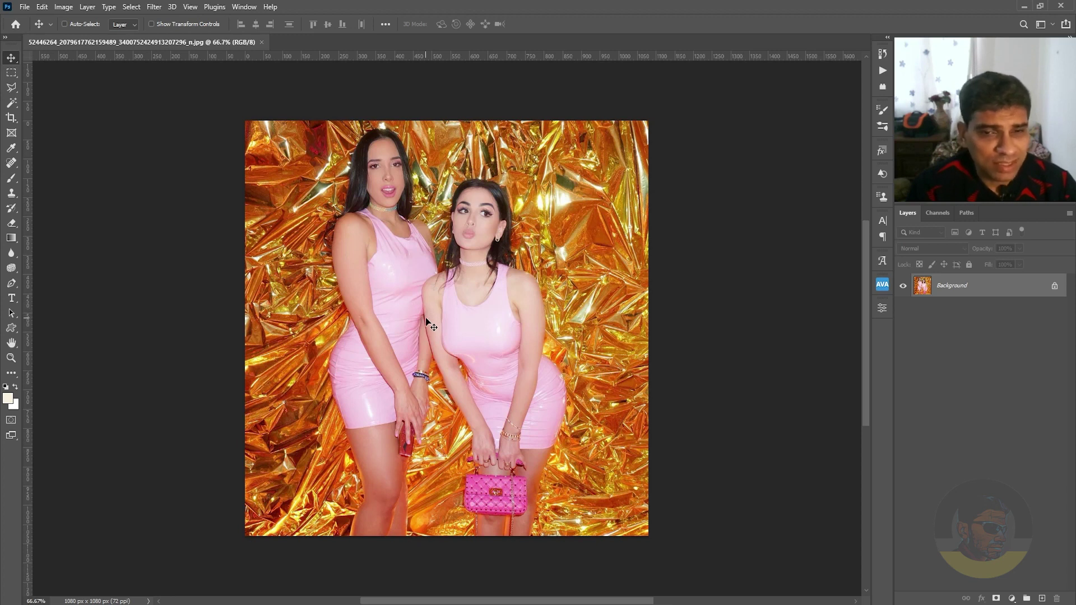
Step: Choose the Object Selection Tool from the selection tool group
{"action": "key", "text": "w"}
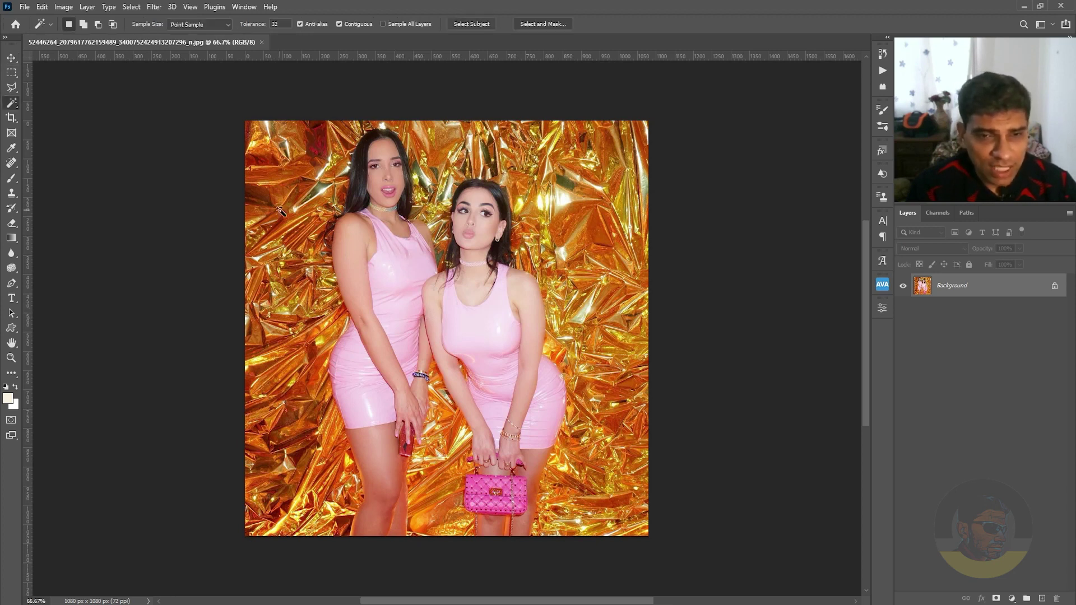
{"action": "key", "text": "v"}
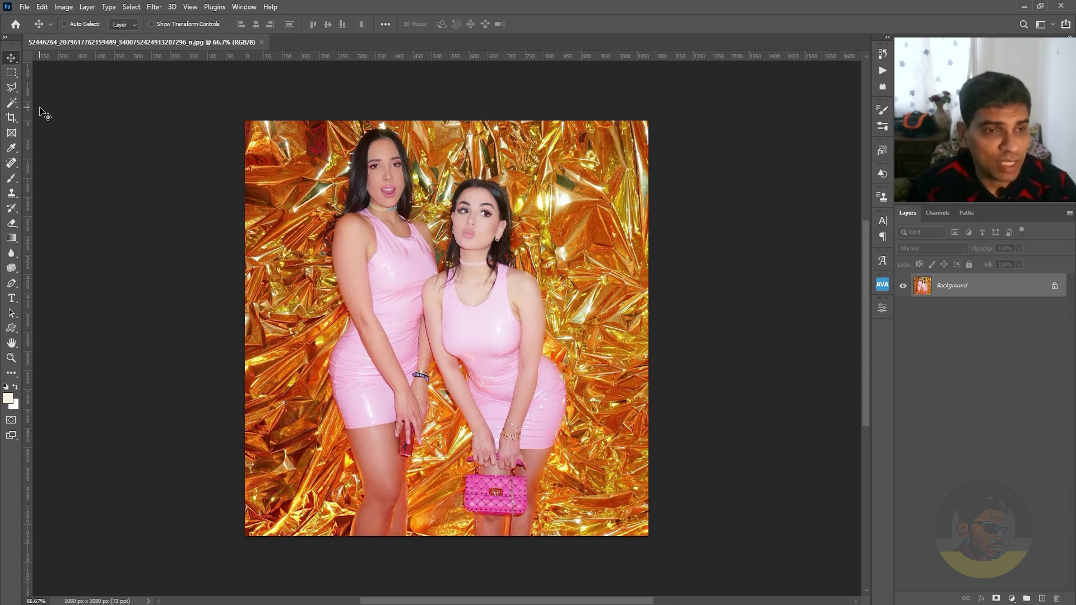
{"action": "key", "text": "w"}
{"action": "right_click", "coordinate": [13, 103]}
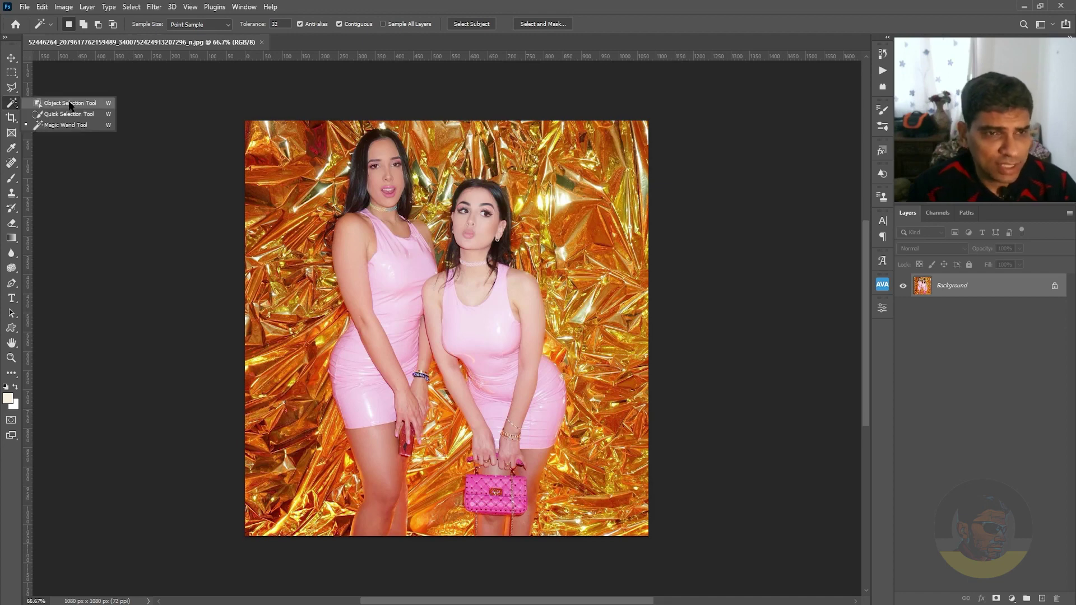
{"action": "left_click", "coordinate": [70, 104]}
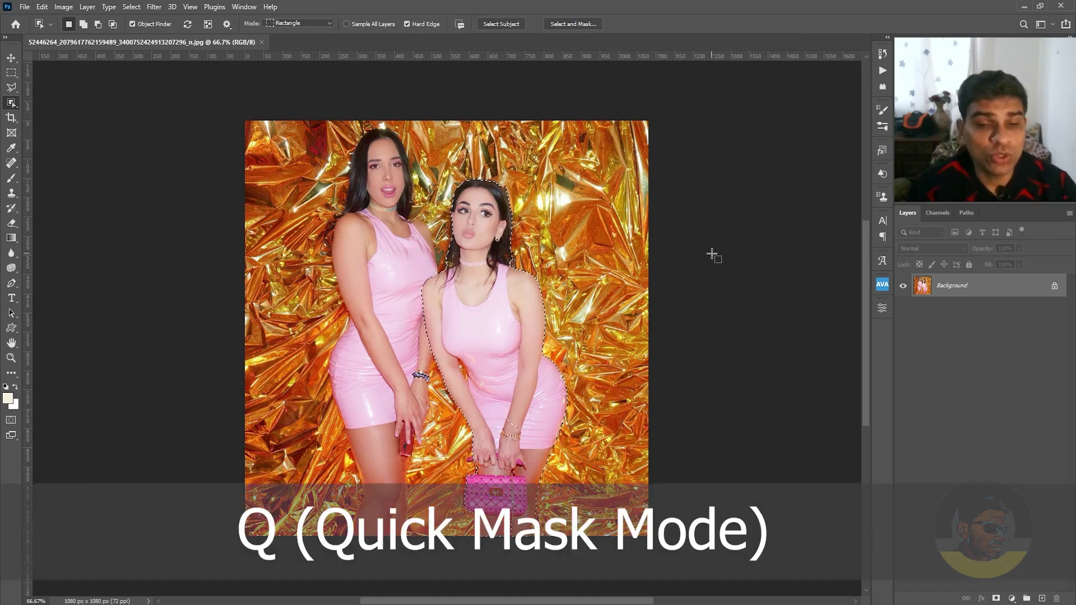
{"action": "key", "text": "q"}
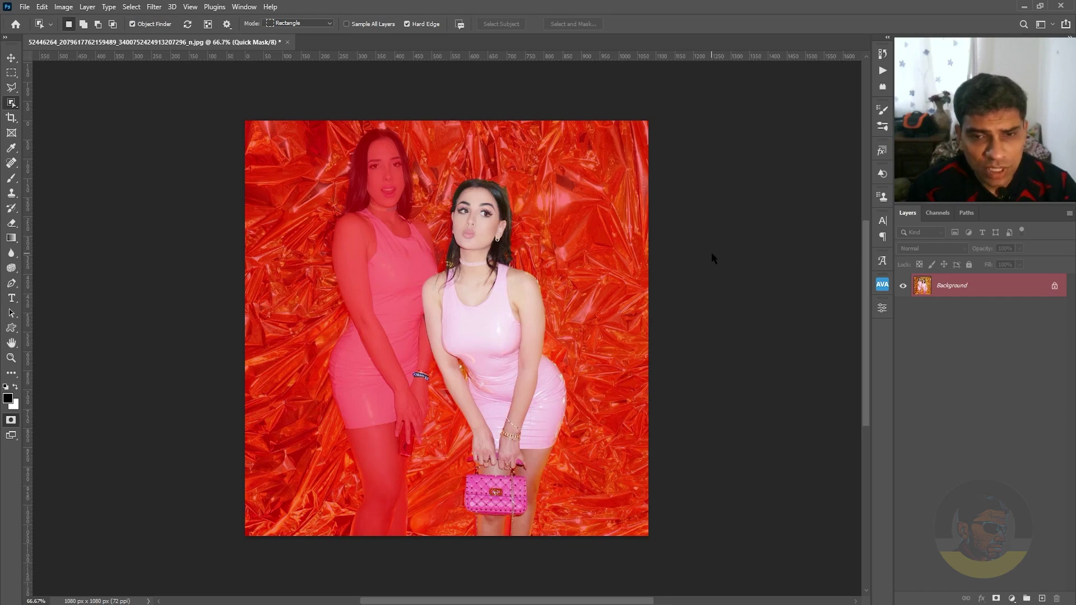
{"action": "key", "text": "q"}
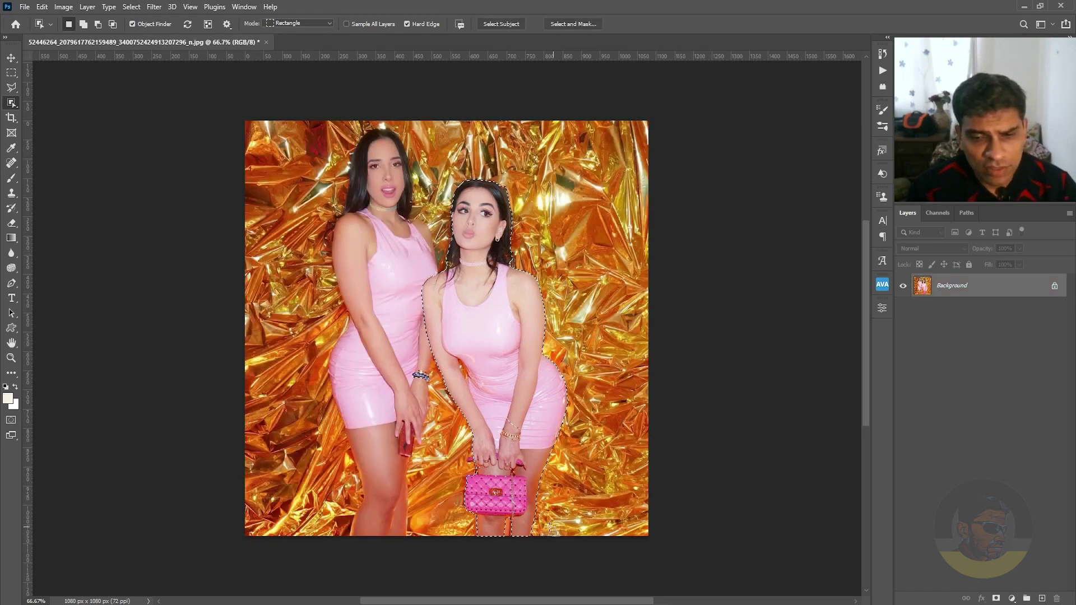
{"action": "left_click_drag", "start_coordinate": [524, 510], "coordinate": [584, 419]}
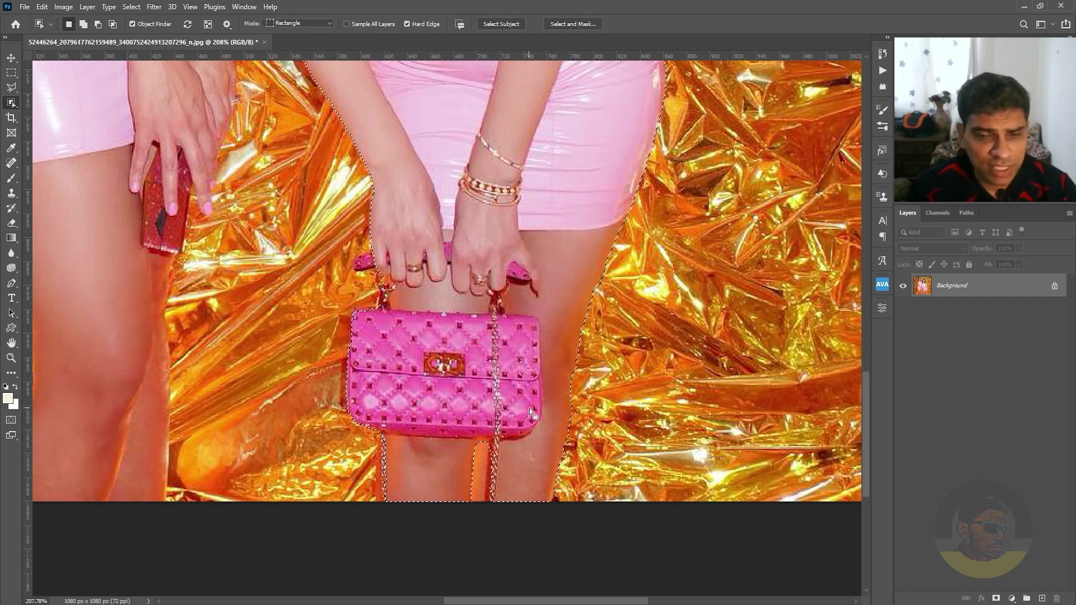
{"action": "left_click_drag", "start_coordinate": [667, 237], "coordinate": [535, 445]}
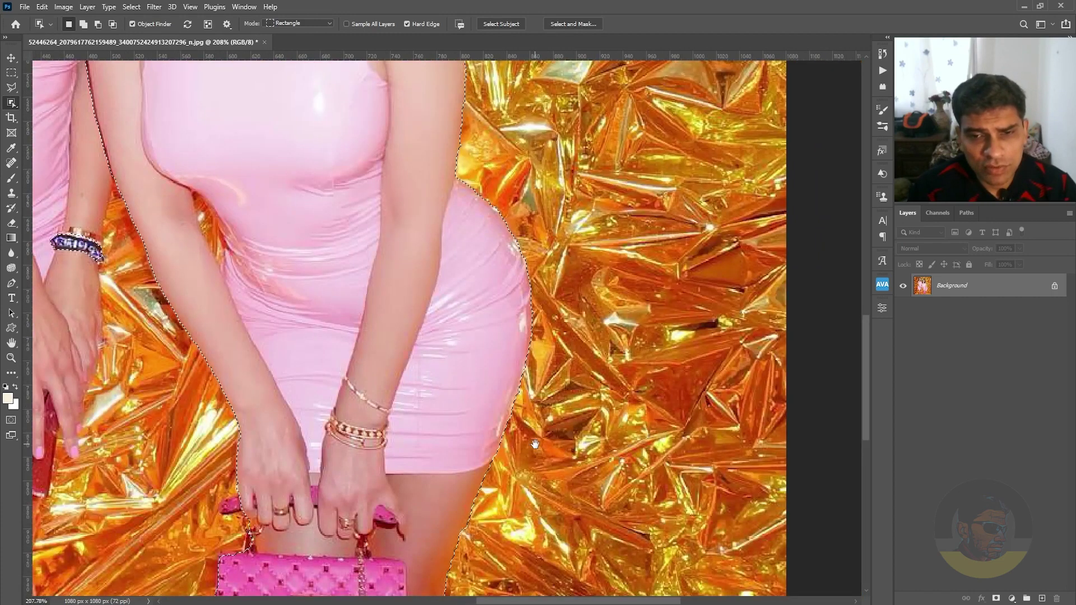
{"action": "left_click_drag", "start_coordinate": [502, 143], "coordinate": [535, 369]}
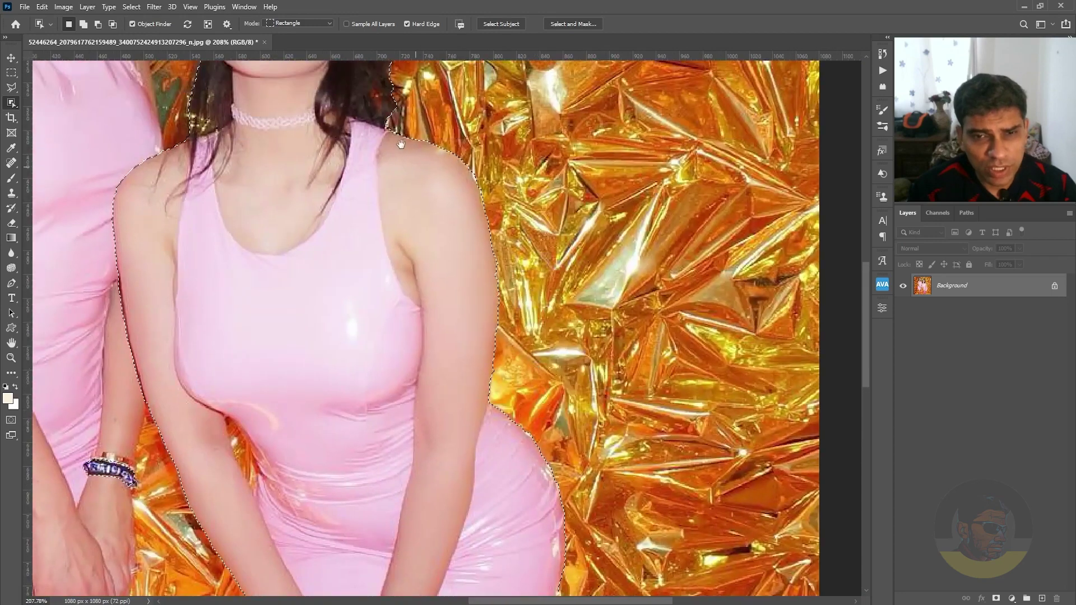
{"action": "left_click_drag", "start_coordinate": [401, 144], "coordinate": [481, 383]}
{"action": "left_click_drag", "start_coordinate": [391, 186], "coordinate": [421, 265]}
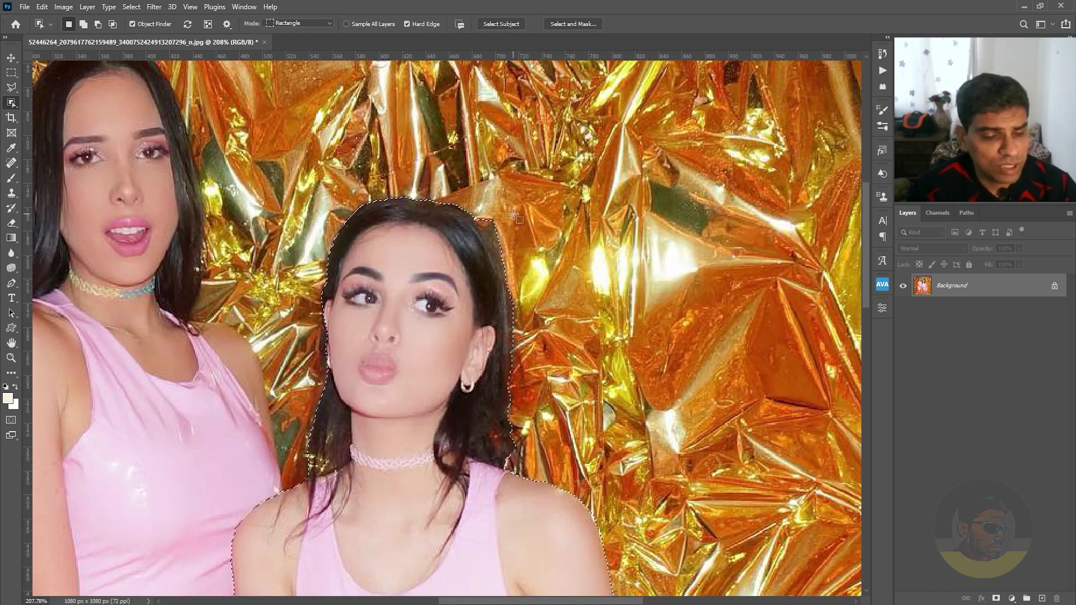
{"action": "key", "text": "shift"}
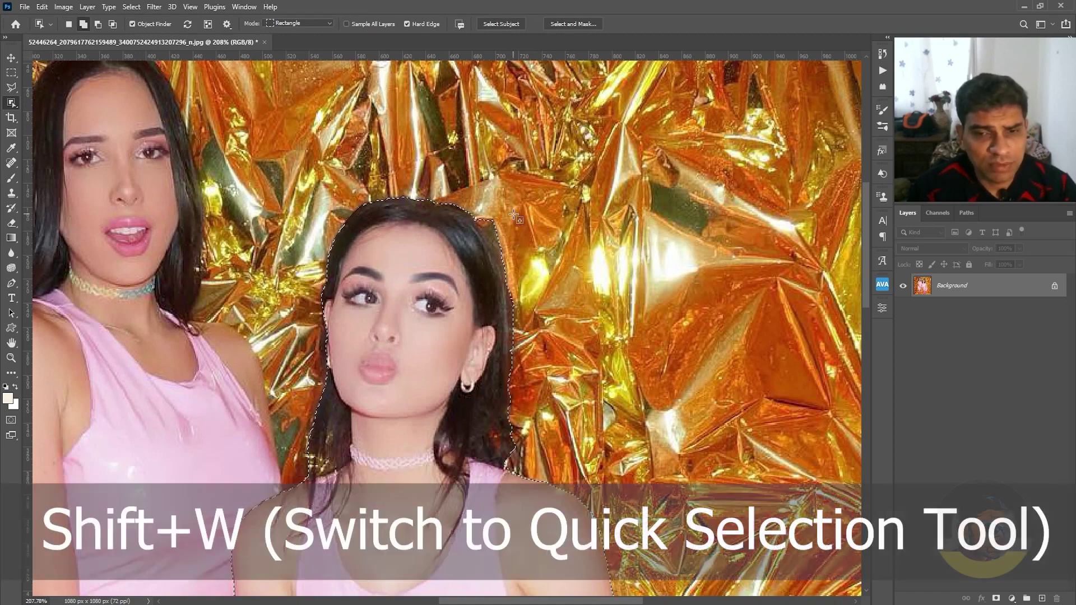
Step: Switch to the Quick Selection Tool with a smaller brush and zoom in on the arms
{"action": "key", "text": "shift+w"}
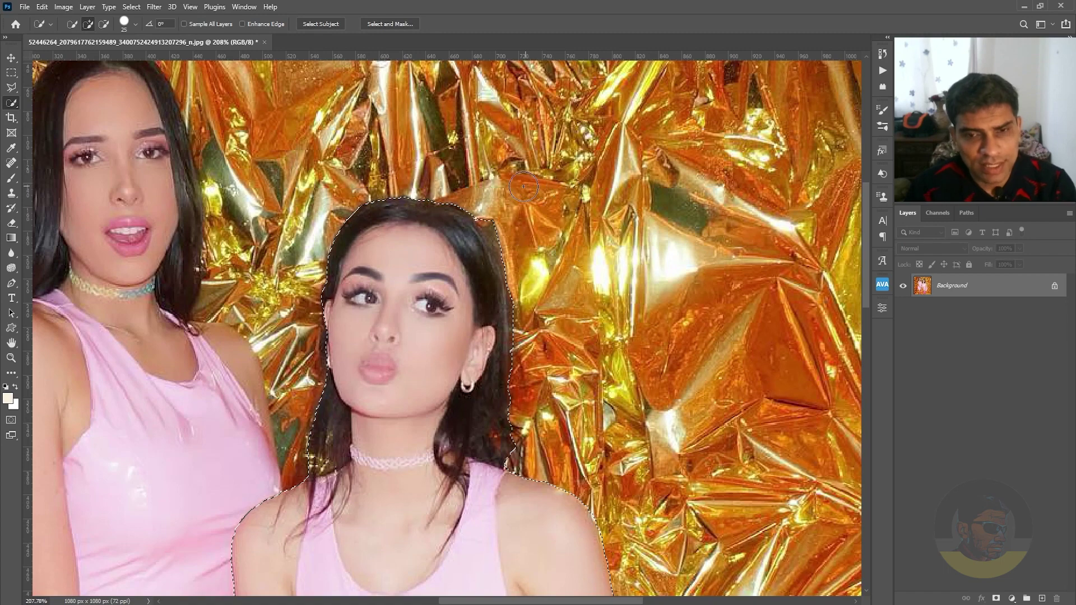
{"action": "key", "text": "bracketleft"}
{"action": "key", "text": "bracketleft"}
{"action": "key", "text": "bracketleft"}
{"action": "key", "text": "bracketleft"}
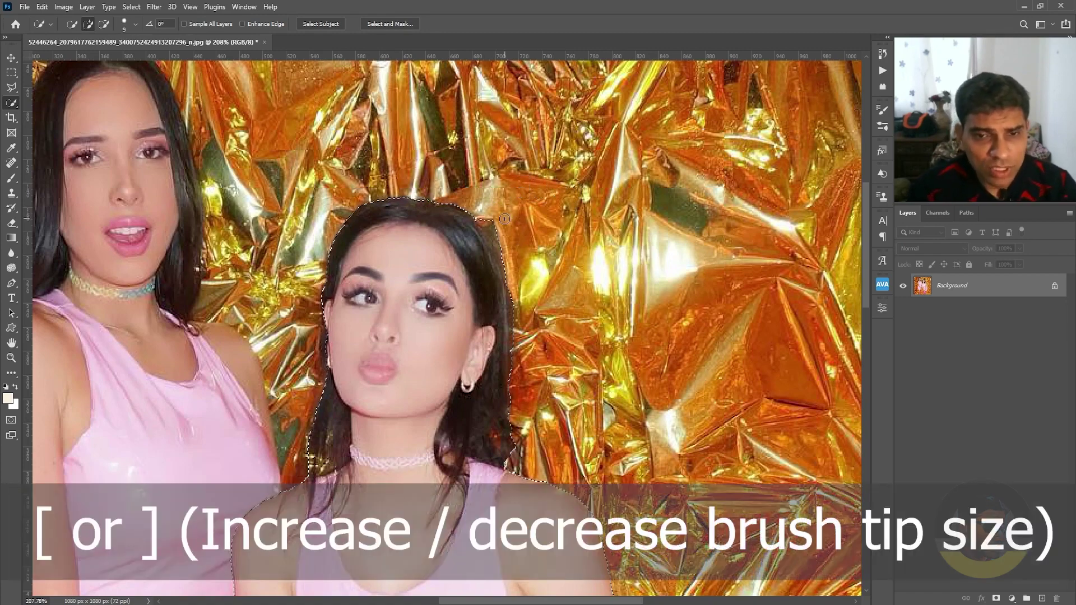
{"action": "key", "text": "alt"}
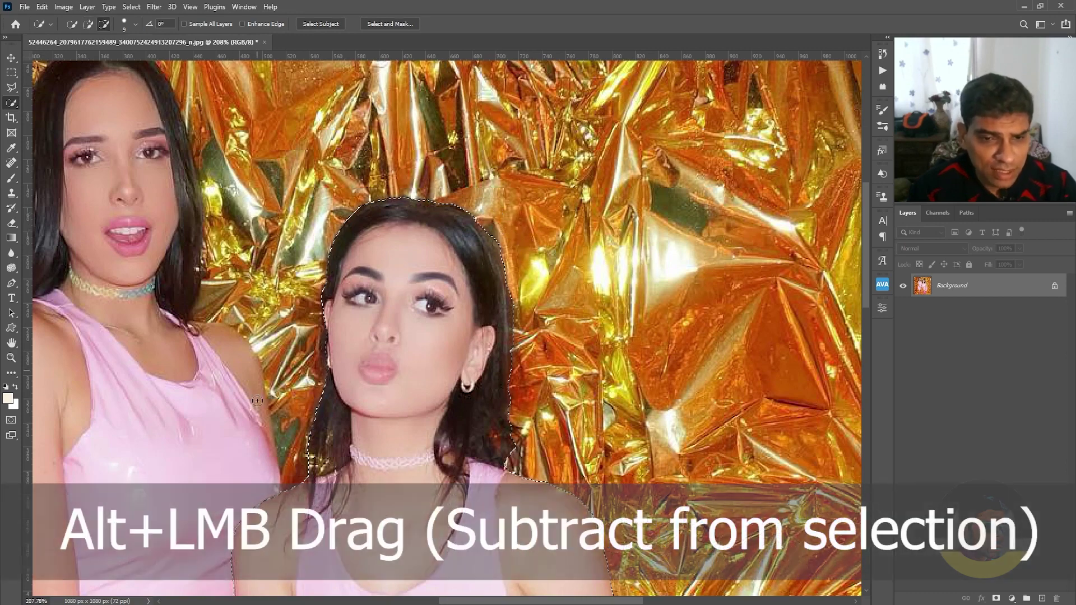
{"action": "mouse_move", "coordinate": [224, 491]}
{"action": "left_mouse_down"}
{"action": "mouse_move", "coordinate": [308, 362]}
{"action": "mouse_move", "coordinate": [384, 369]}
{"action": "left_mouse_up"}
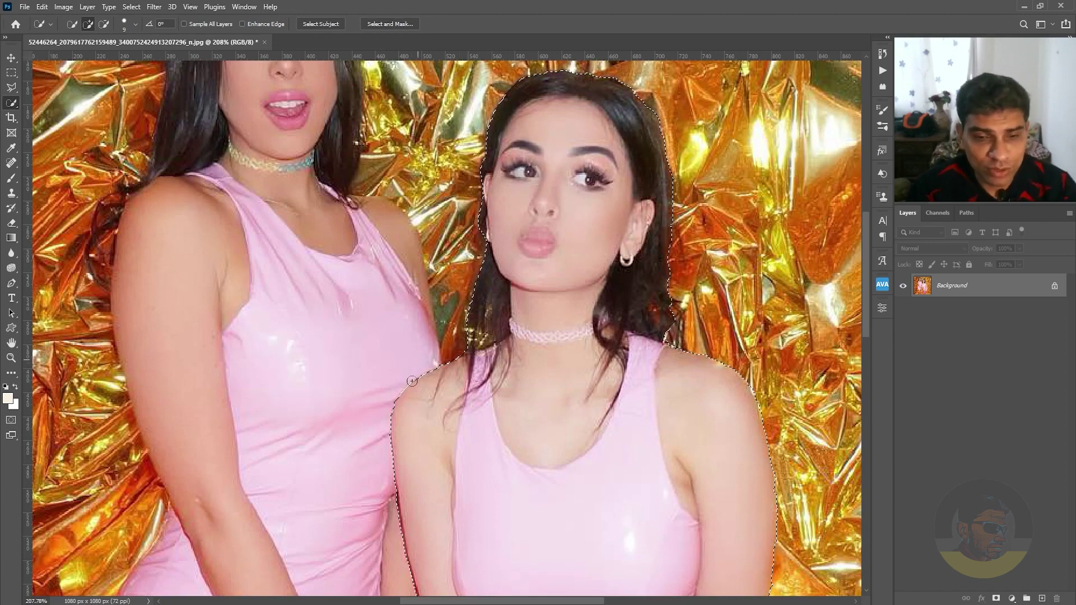
{"action": "left_click_drag", "start_coordinate": [442, 383], "coordinate": [446, 306]}
{"action": "scroll", "coordinate": [453, 312], "scroll_direction": "down", "scroll_amount": 6}
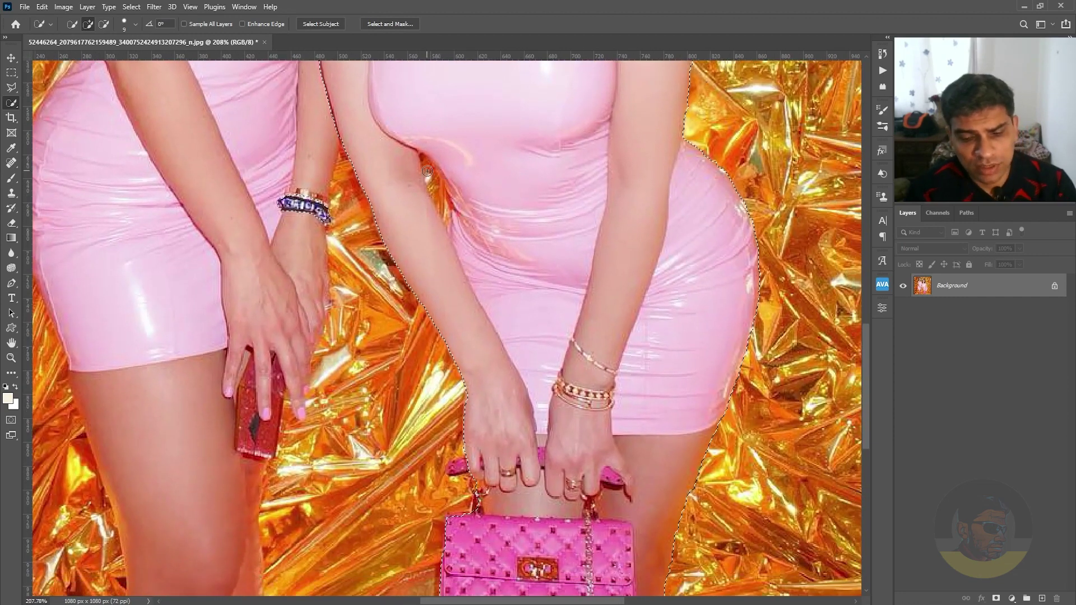
Step: Subtract the gold gap by her arm and add her lower leg to the selection
{"action": "key", "text": "bracketleft"}
{"action": "key", "text": "bracketleft"}
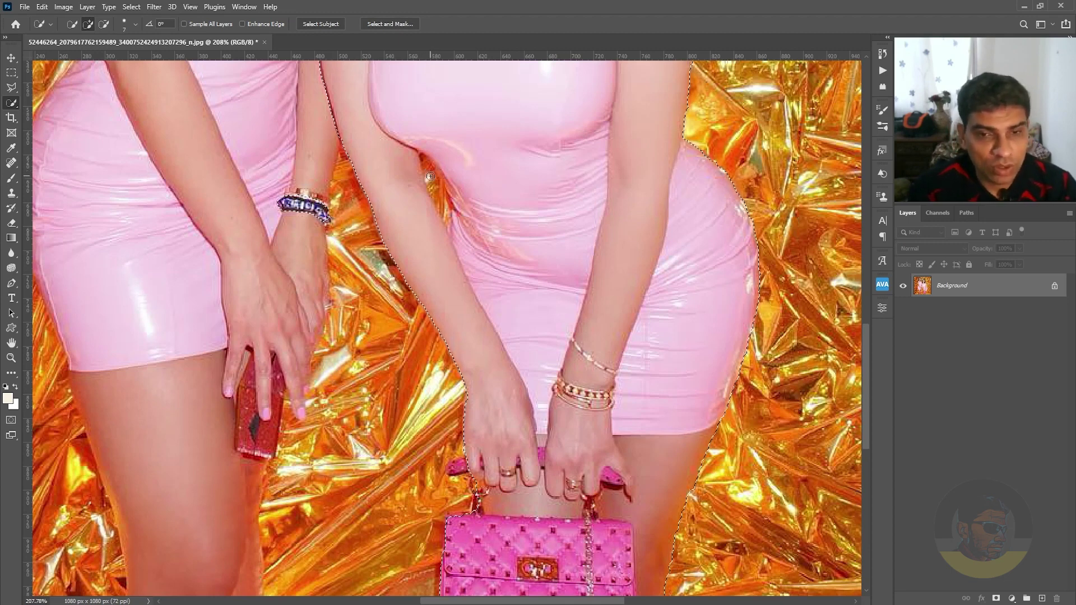
{"action": "key", "text": "alt"}
{"action": "left_click_drag", "start_coordinate": [427, 175], "coordinate": [446, 201]}
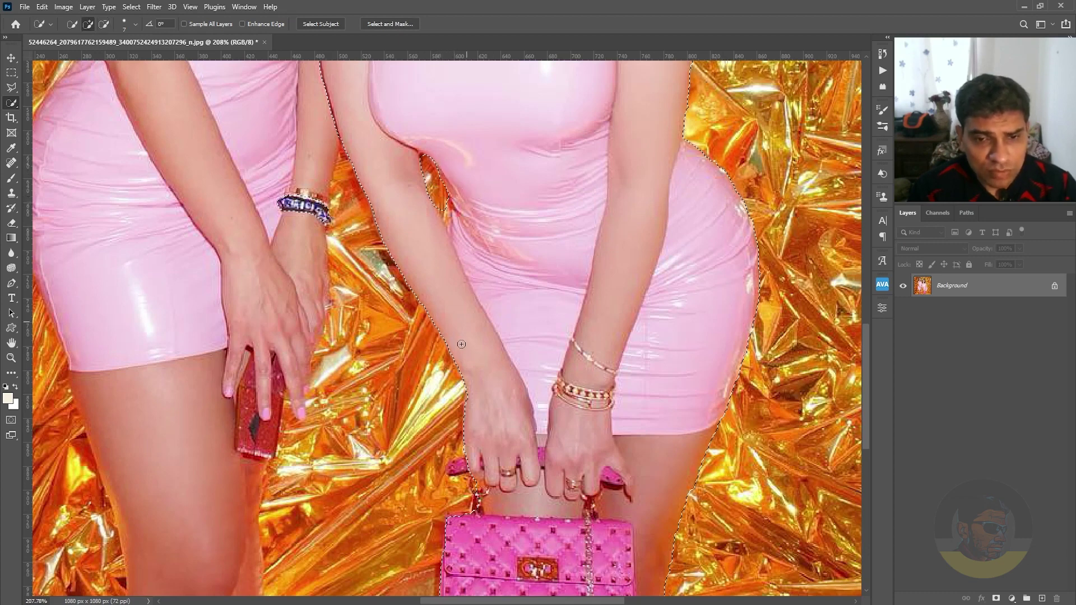
{"action": "mouse_move", "coordinate": [500, 395]}
{"action": "left_mouse_down"}
{"action": "mouse_move", "coordinate": [452, 123]}
{"action": "mouse_move", "coordinate": [433, 183]}
{"action": "left_mouse_up"}
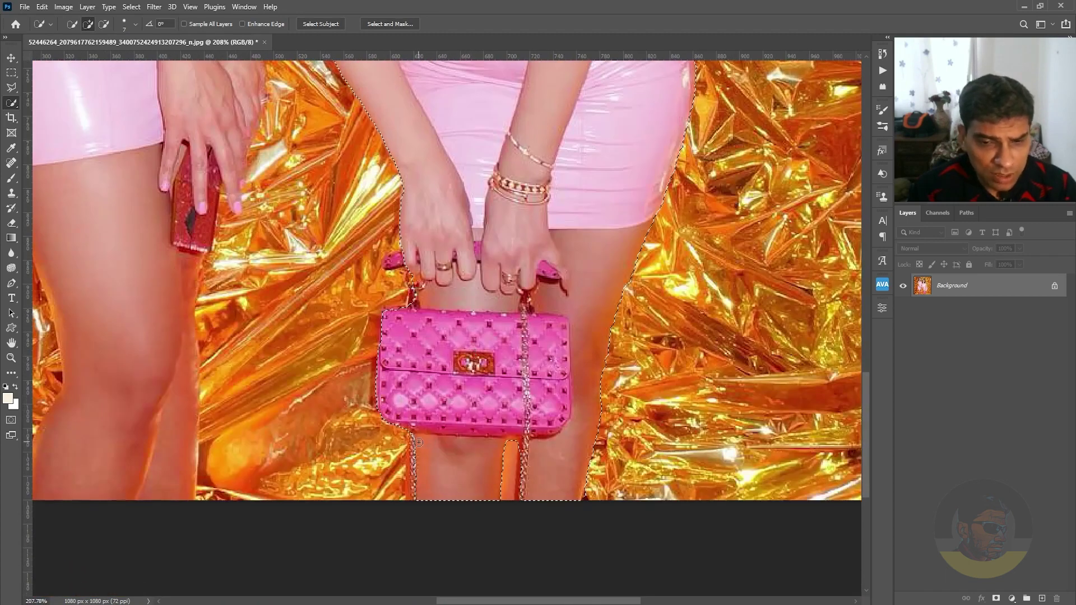
{"action": "mouse_move", "coordinate": [419, 451]}
{"action": "left_mouse_down"}
{"action": "mouse_move", "coordinate": [416, 484]}
{"action": "mouse_move", "coordinate": [432, 494]}
{"action": "mouse_move", "coordinate": [440, 473]}
{"action": "left_mouse_up"}
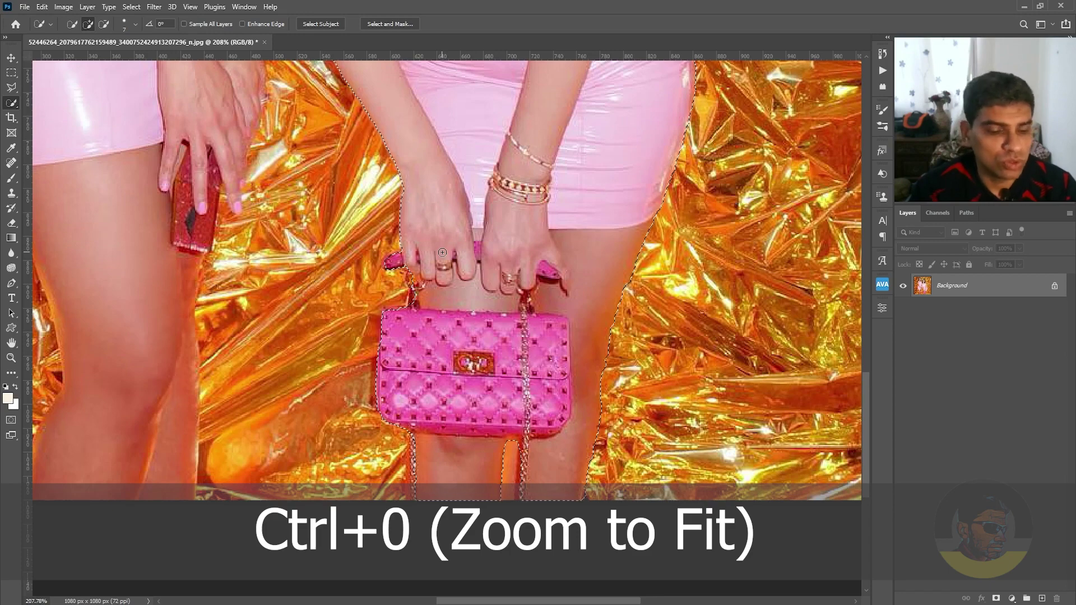
Step: Fit the whole image on screen and copy the selected woman with Edit > Copy
{"action": "key", "text": "ctrl+0"}
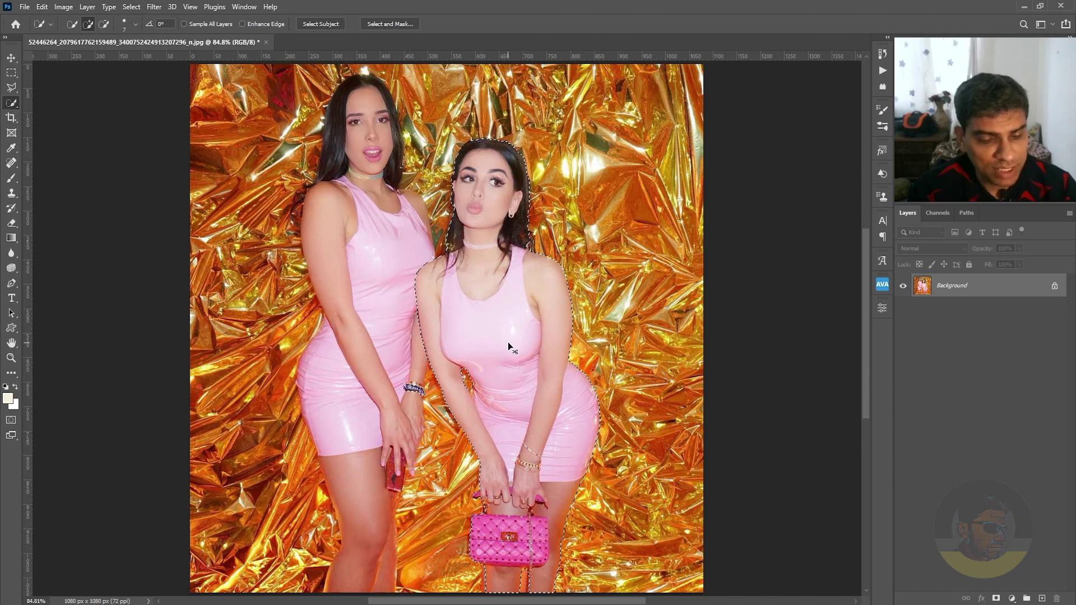
{"action": "key", "text": "ctrl+c"}
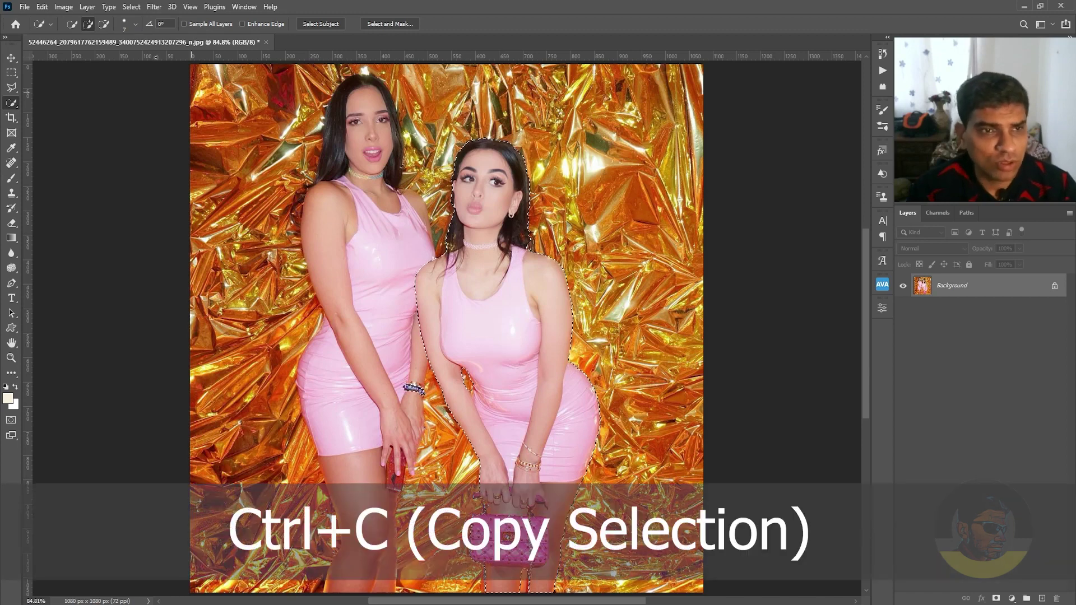
{"action": "left_click", "coordinate": [42, 7]}
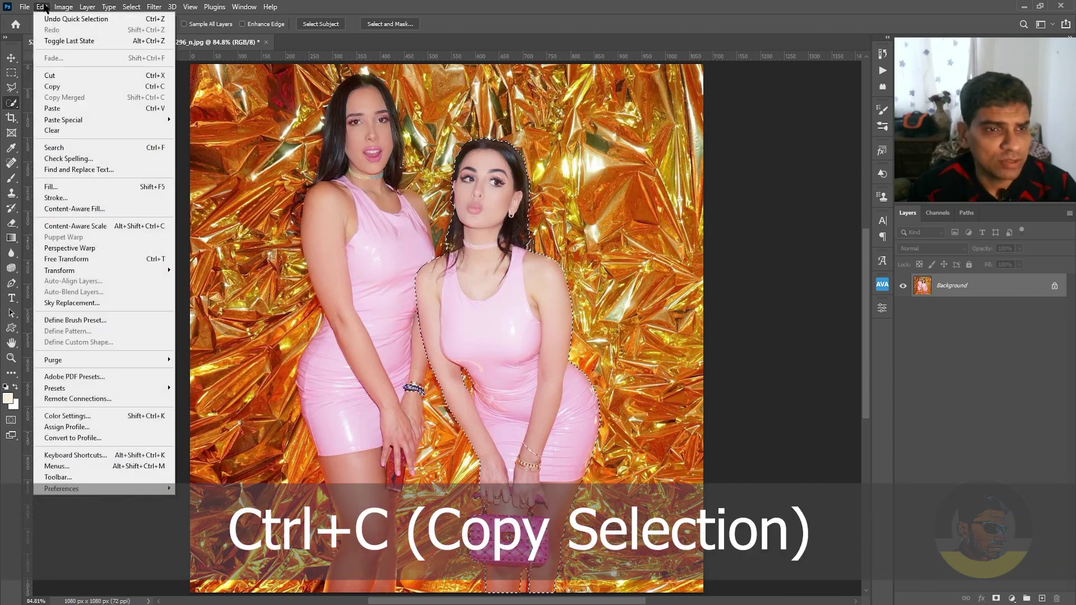
{"action": "left_click", "coordinate": [53, 89]}
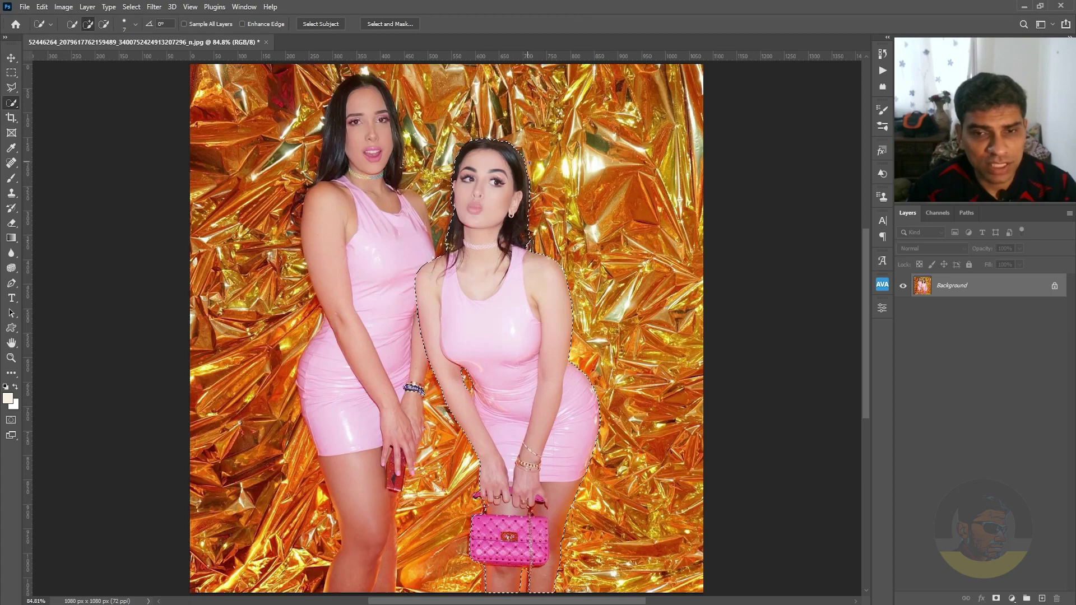
{"action": "scroll", "coordinate": [526, 160], "scroll_direction": "up", "scroll_amount": 3}
{"action": "scroll", "coordinate": [526, 160], "scroll_direction": "down", "scroll_amount": 5}
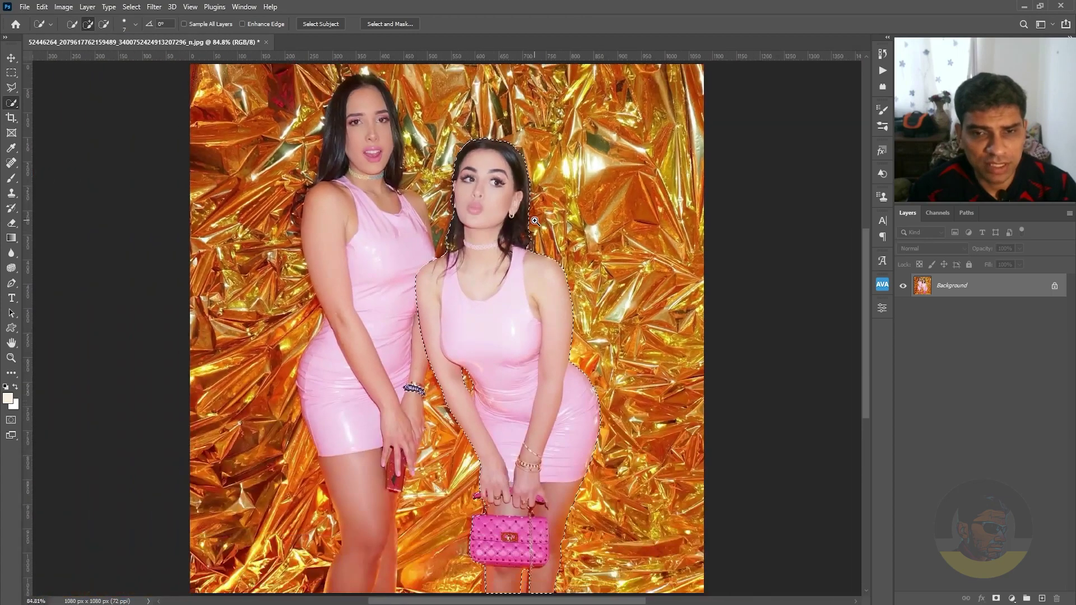
{"action": "scroll", "coordinate": [527, 217], "scroll_direction": "up", "scroll_amount": 1}
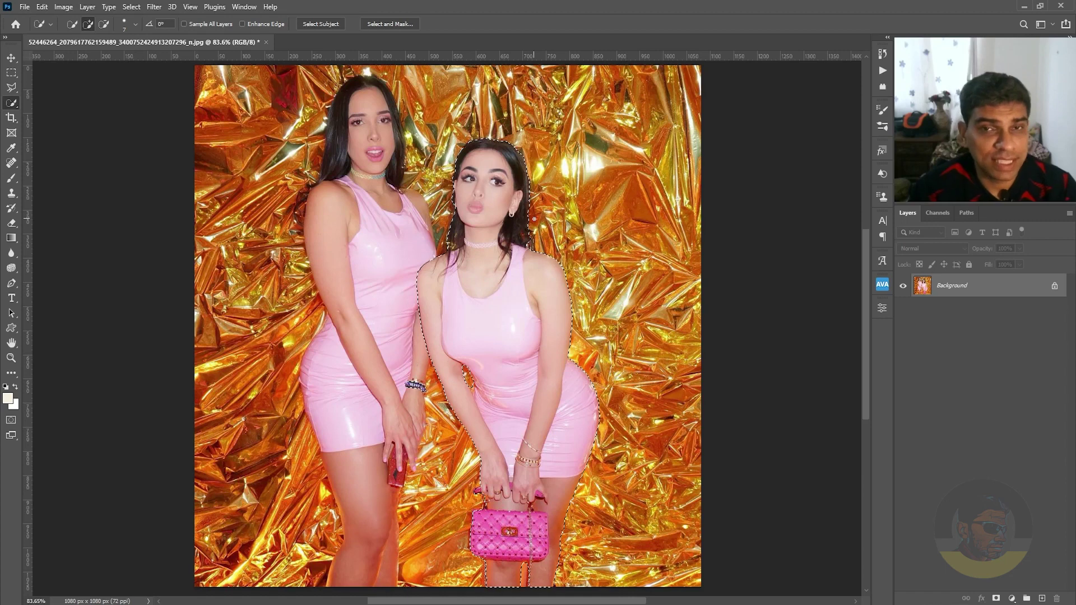
Step: Deselect, Paste in Place the woman onto new Layer 1, and hide the Background layer
{"action": "key", "text": "ctrl+d"}
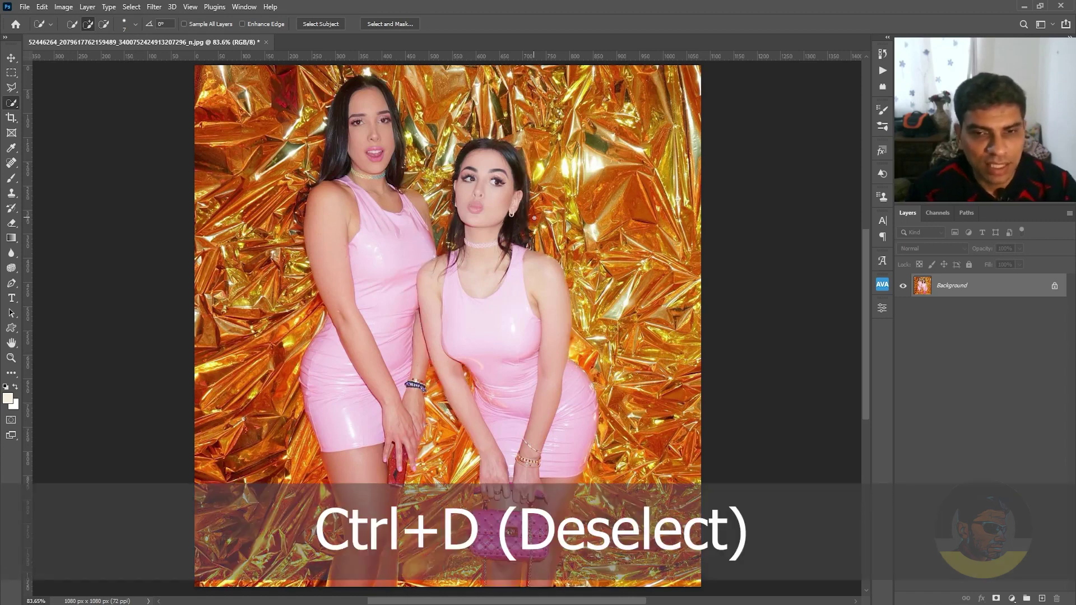
{"action": "left_click", "coordinate": [42, 7]}
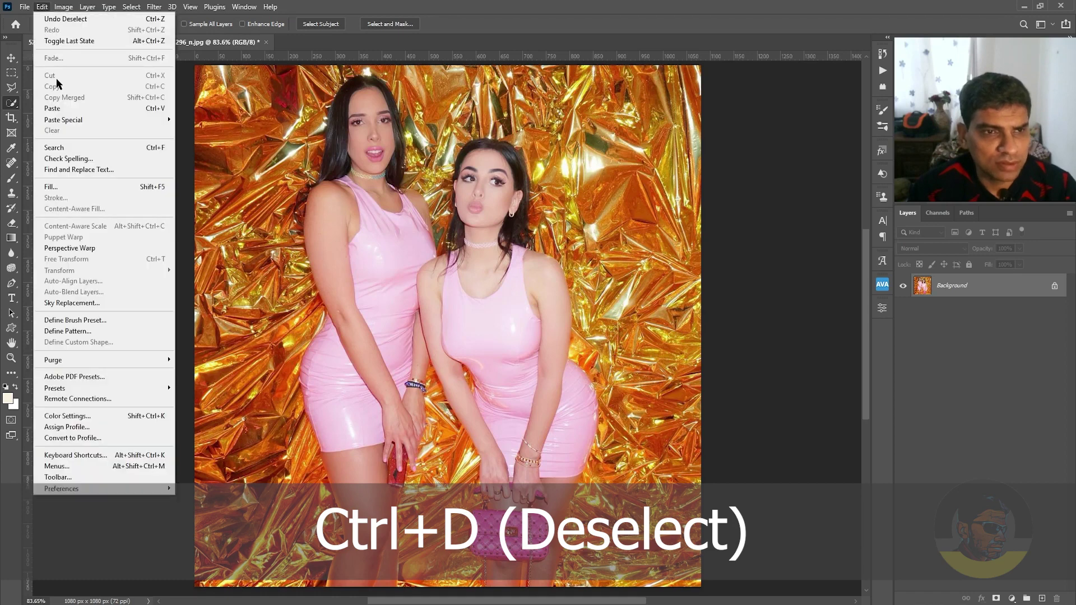
{"action": "mouse_move", "coordinate": [106, 120]}
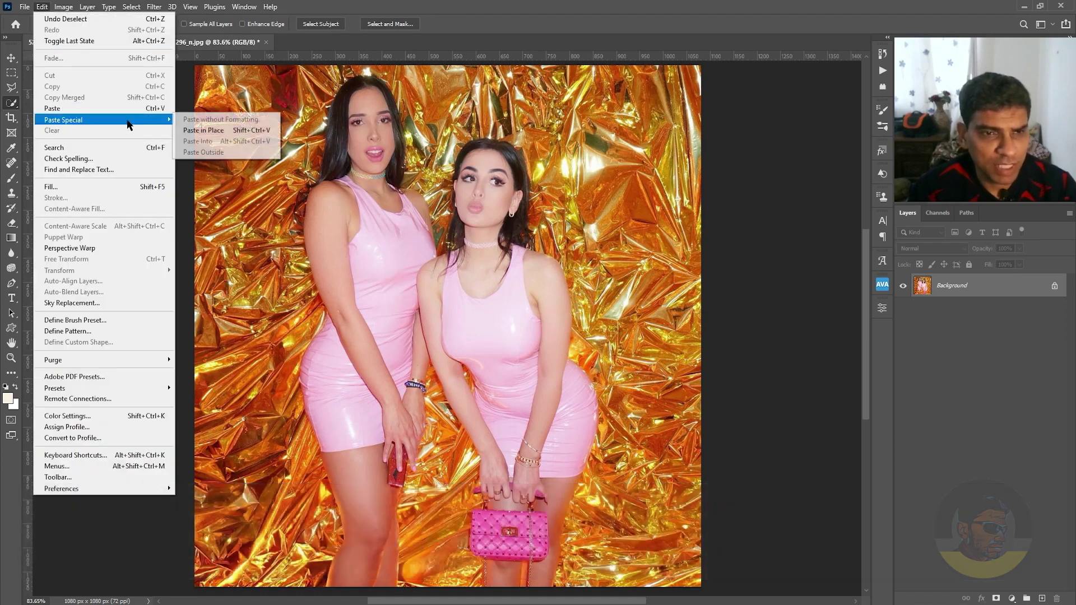
{"action": "left_click", "coordinate": [229, 135]}
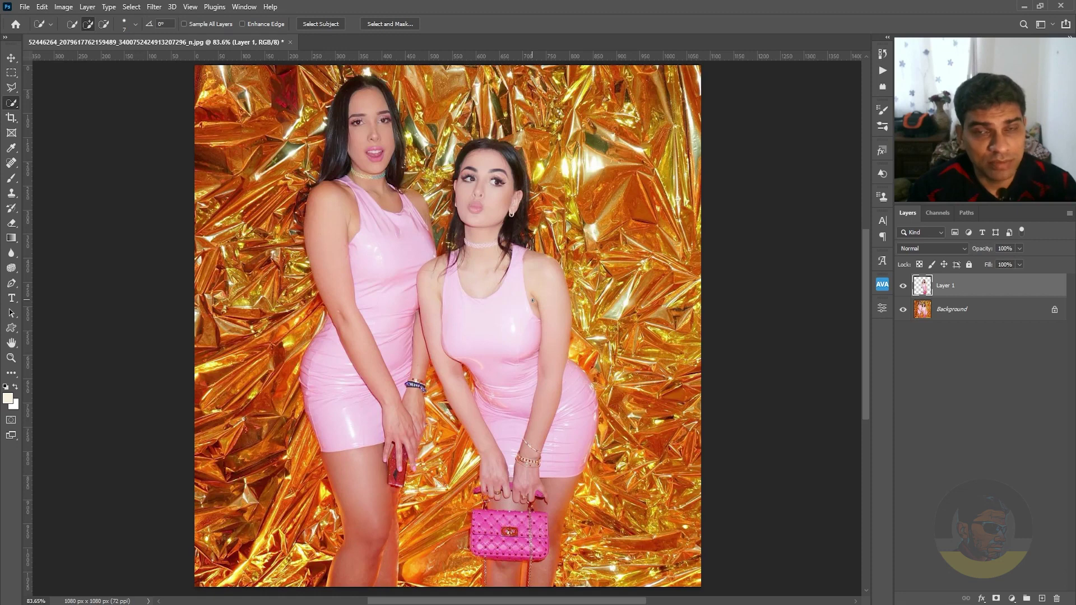
{"action": "left_click", "coordinate": [902, 310]}
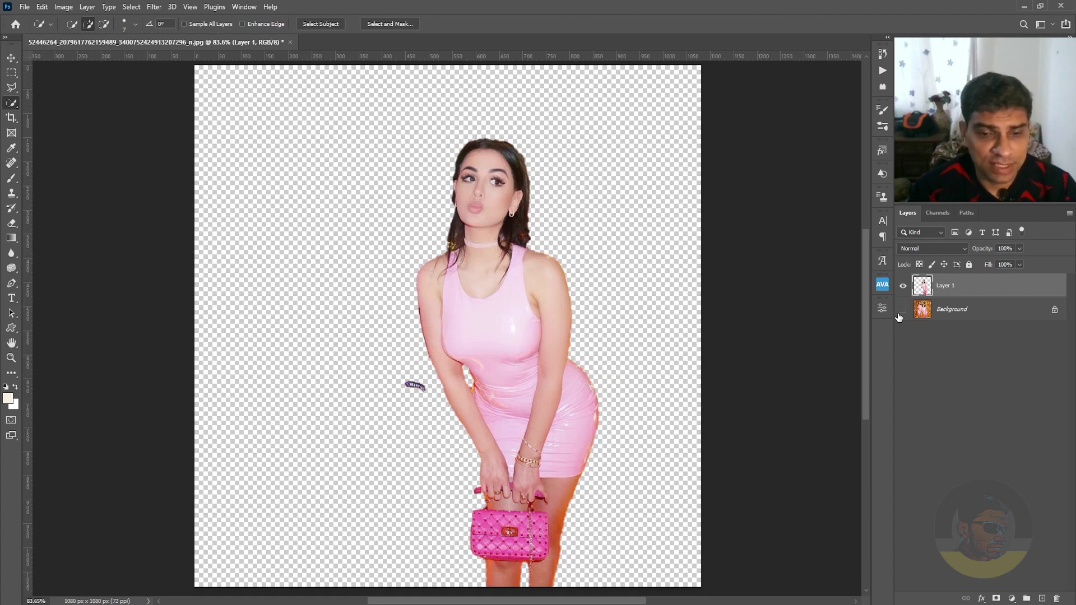
Step: Toggle the Background layer's visibility to compare the cut-out against the photo
{"action": "left_click", "coordinate": [902, 310]}
{"action": "left_click", "coordinate": [902, 310]}
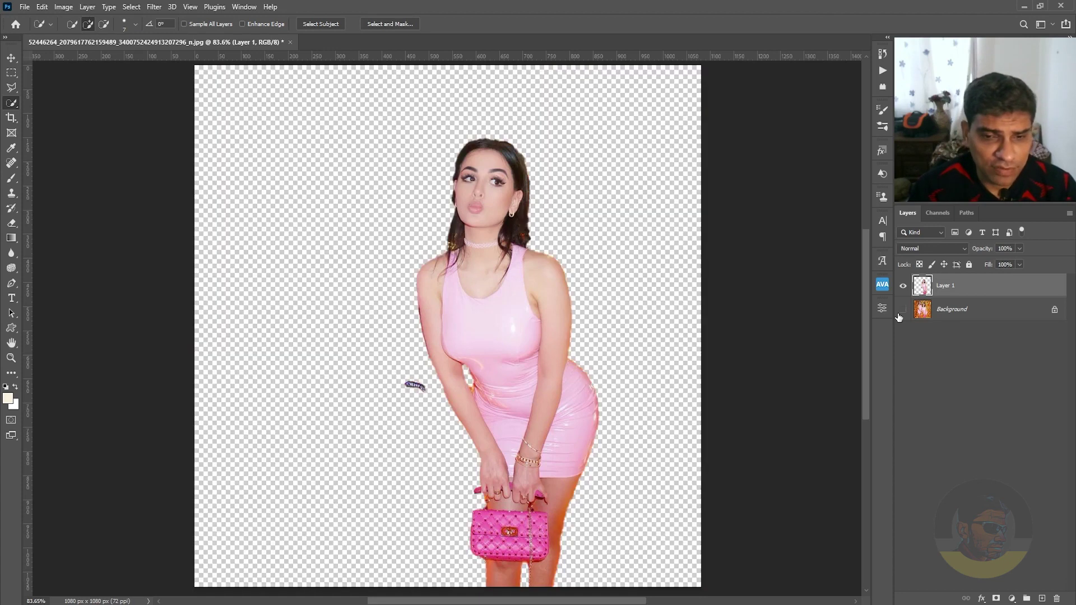
{"action": "left_click", "coordinate": [899, 313]}
{"action": "left_click", "coordinate": [899, 314]}
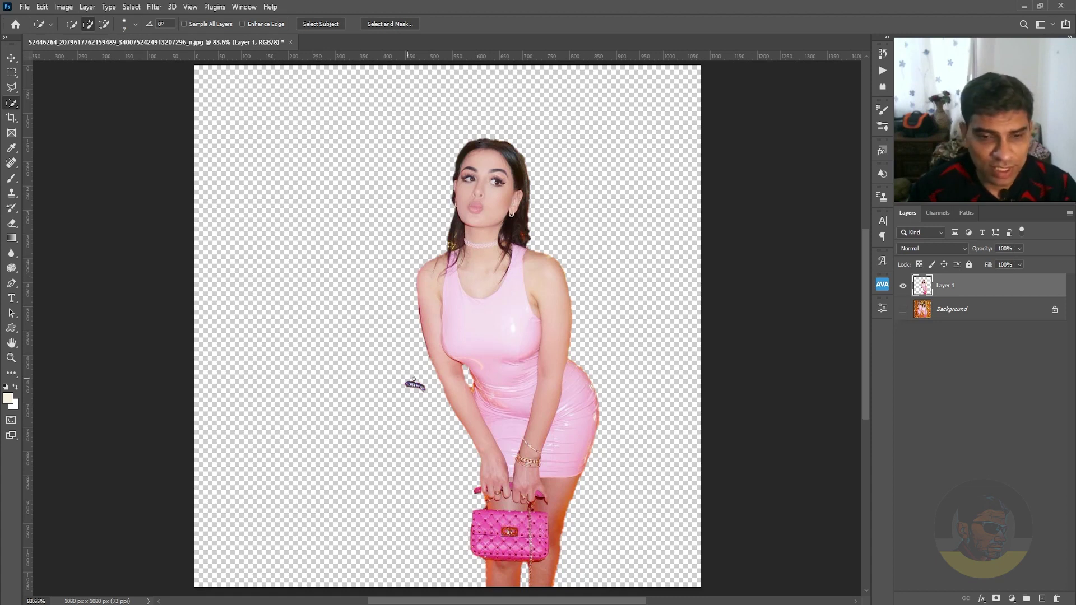
Step: Erase the stray purple speck left of the woman with an enlarged Eraser
{"action": "key", "text": "e"}
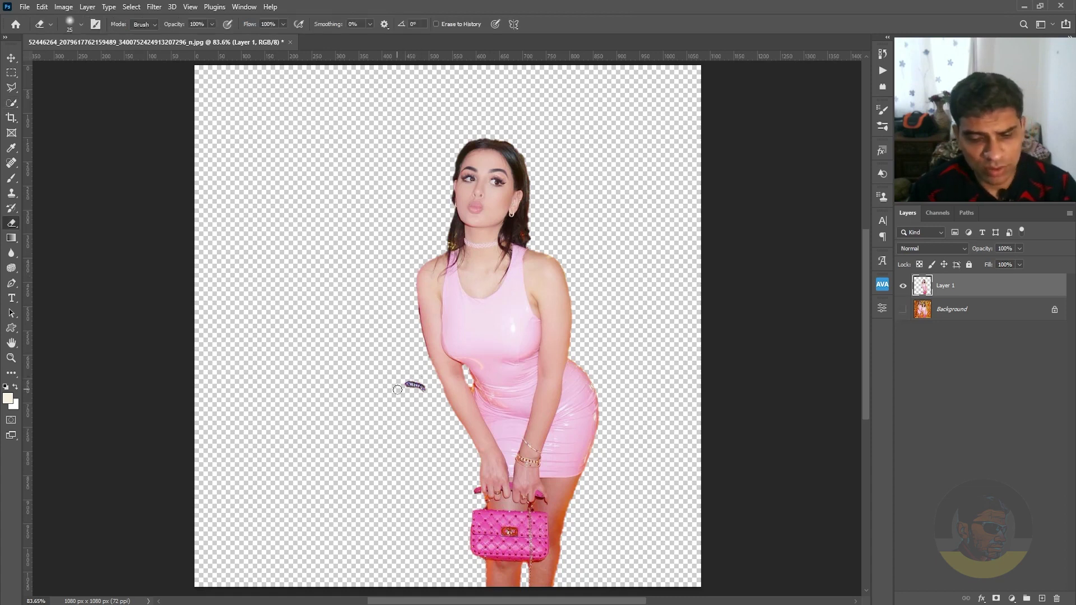
{"action": "key", "text": "bracketright"}
{"action": "left_click_drag", "start_coordinate": [409, 381], "coordinate": [424, 397]}
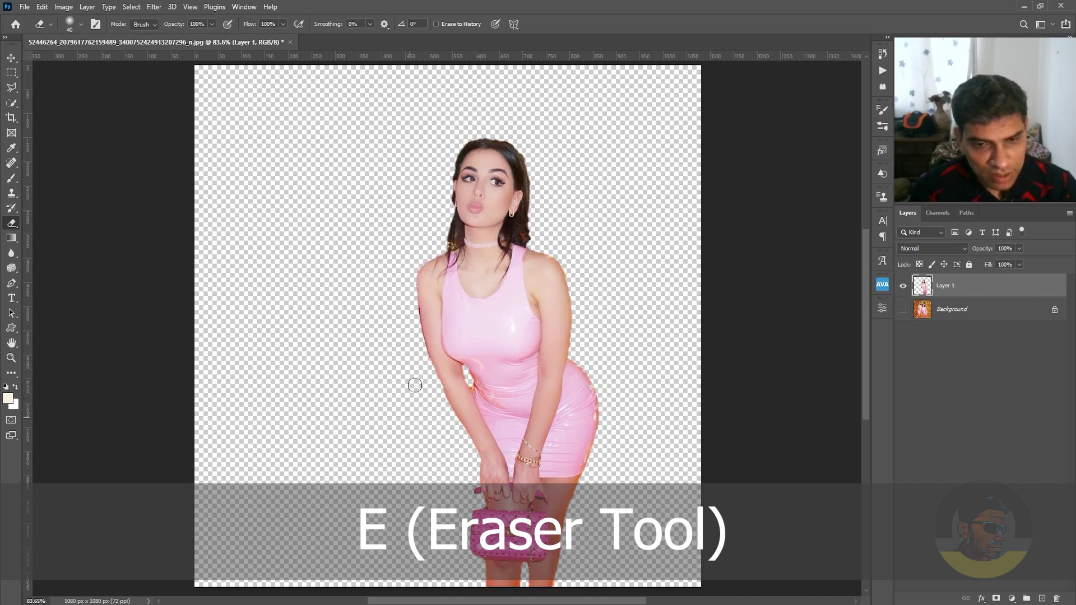
Step: Show the Background, hide Layer 1, and run Select Subject on the Background to select both women
{"action": "key", "text": "v"}
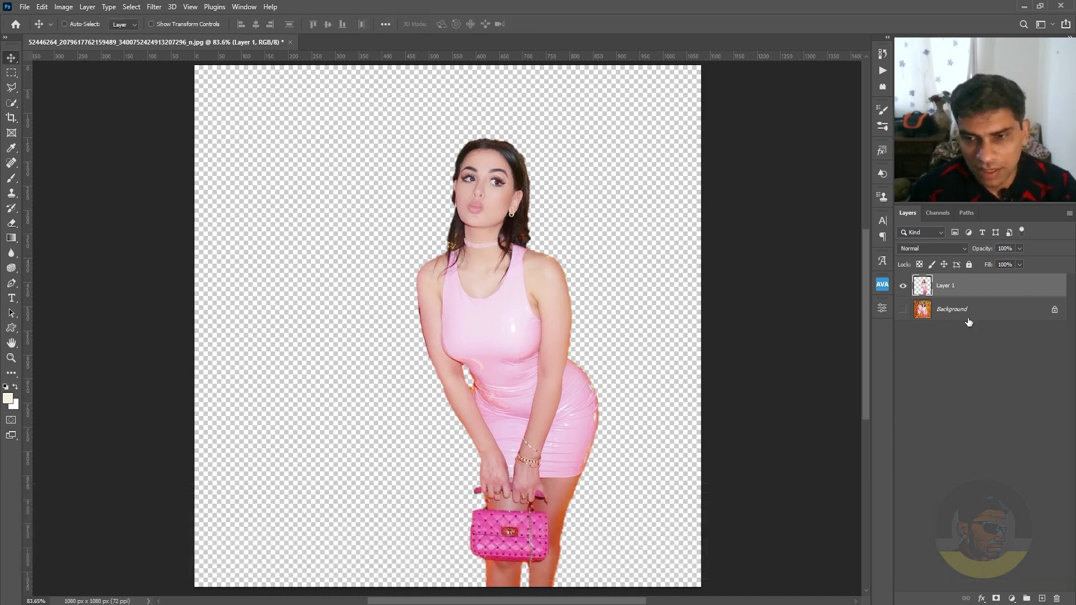
{"action": "left_click", "coordinate": [903, 309]}
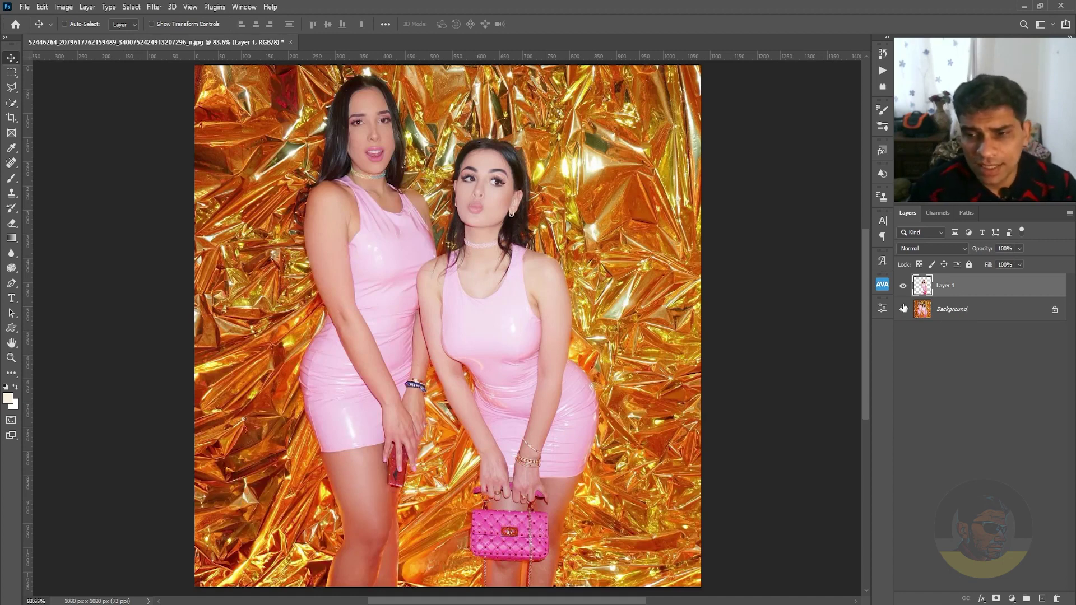
{"action": "left_click", "coordinate": [902, 288]}
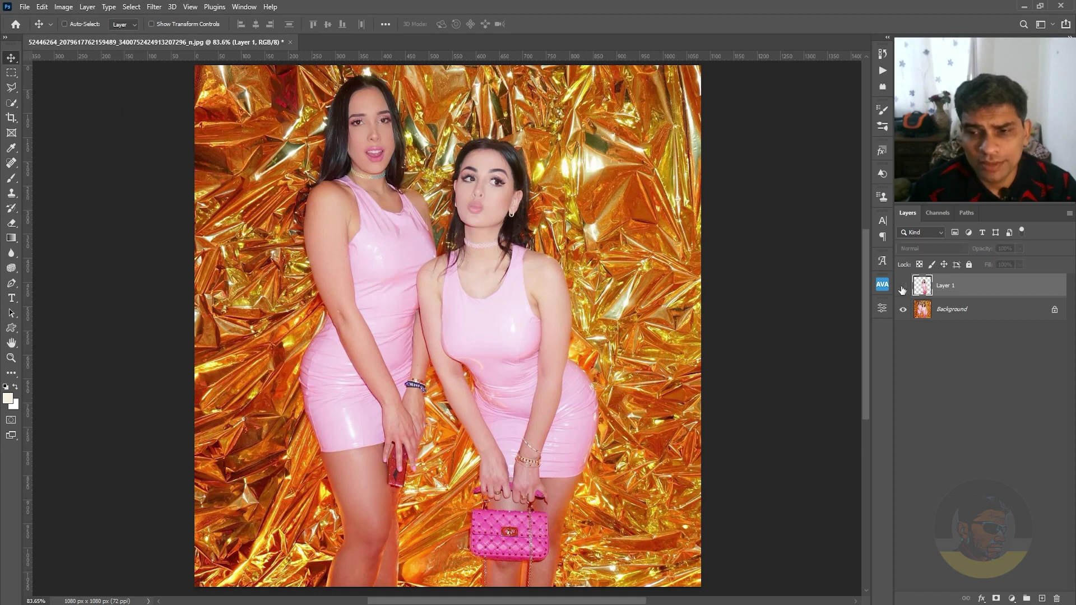
{"action": "left_click", "coordinate": [966, 313]}
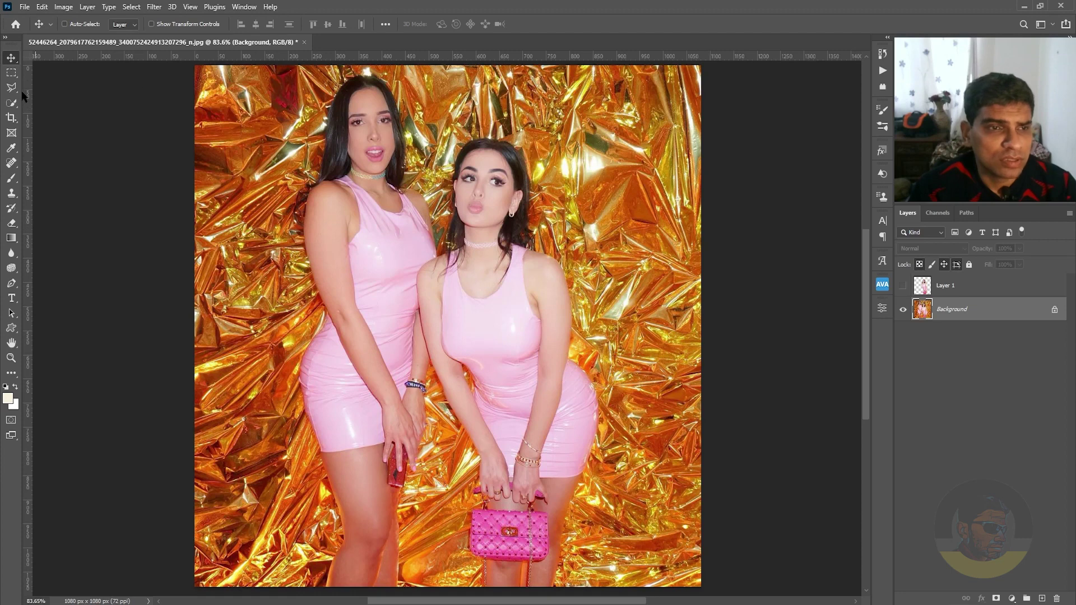
{"action": "left_click", "coordinate": [13, 104]}
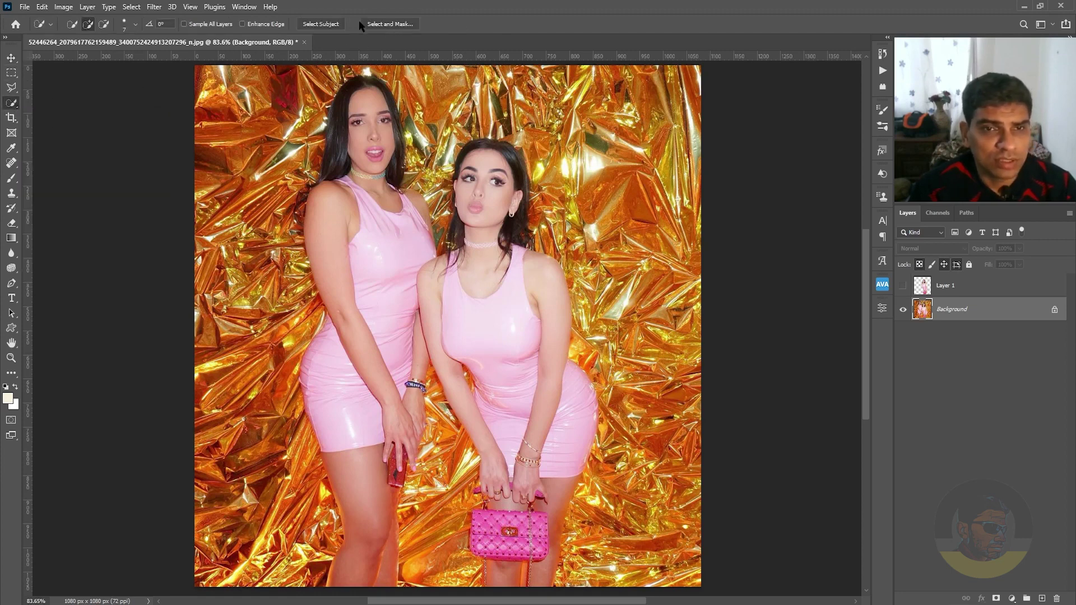
{"action": "left_click", "coordinate": [305, 25]}
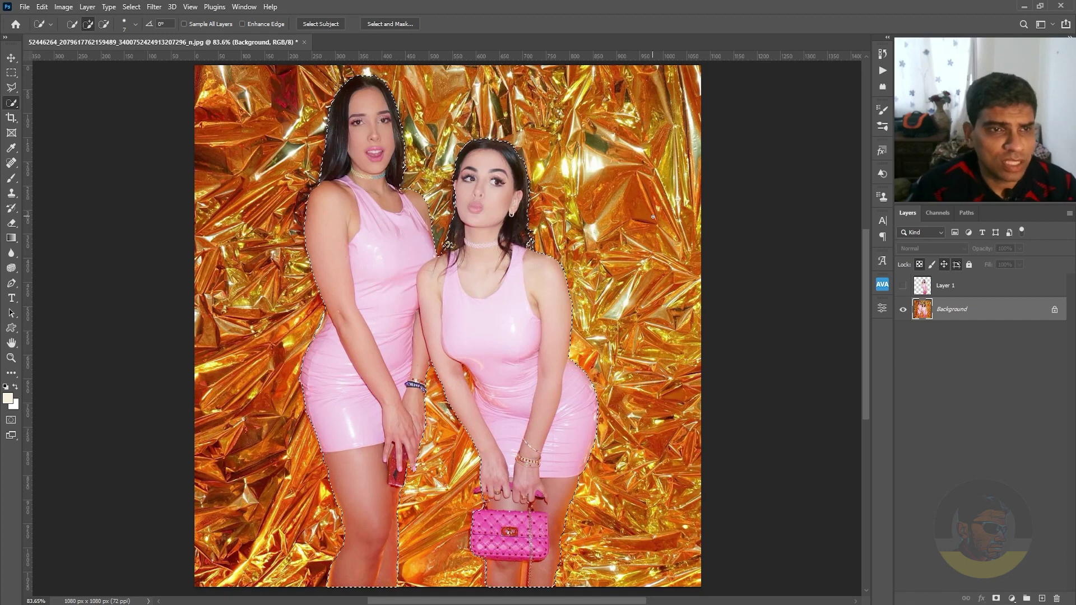
Step: Expand the selection around both women by 6 pixels
{"action": "key", "text": "alt+s"}
{"action": "key", "text": "m"}
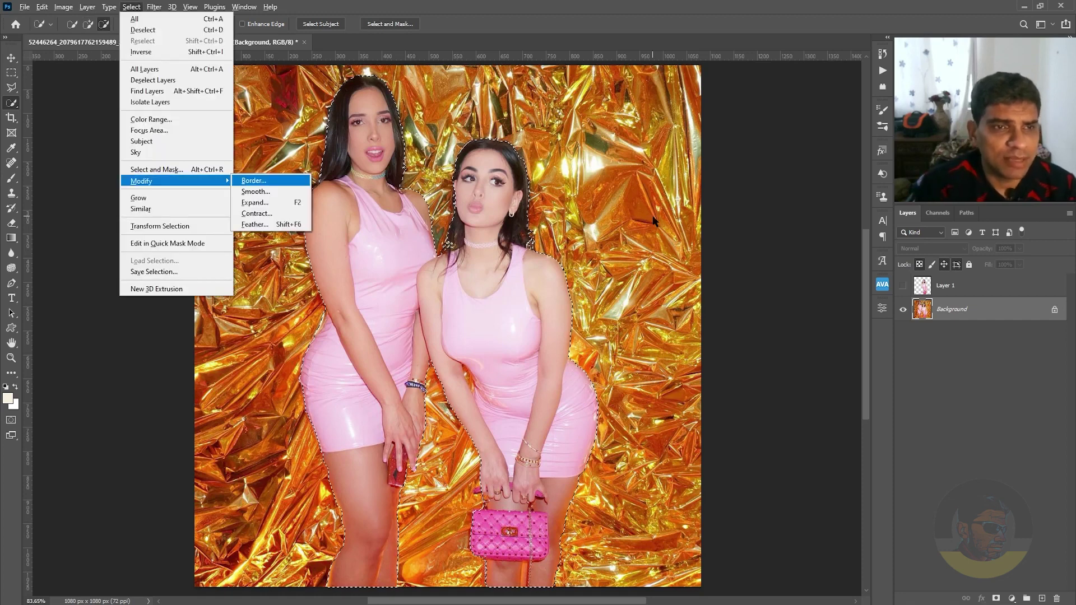
{"action": "key", "text": "e"}
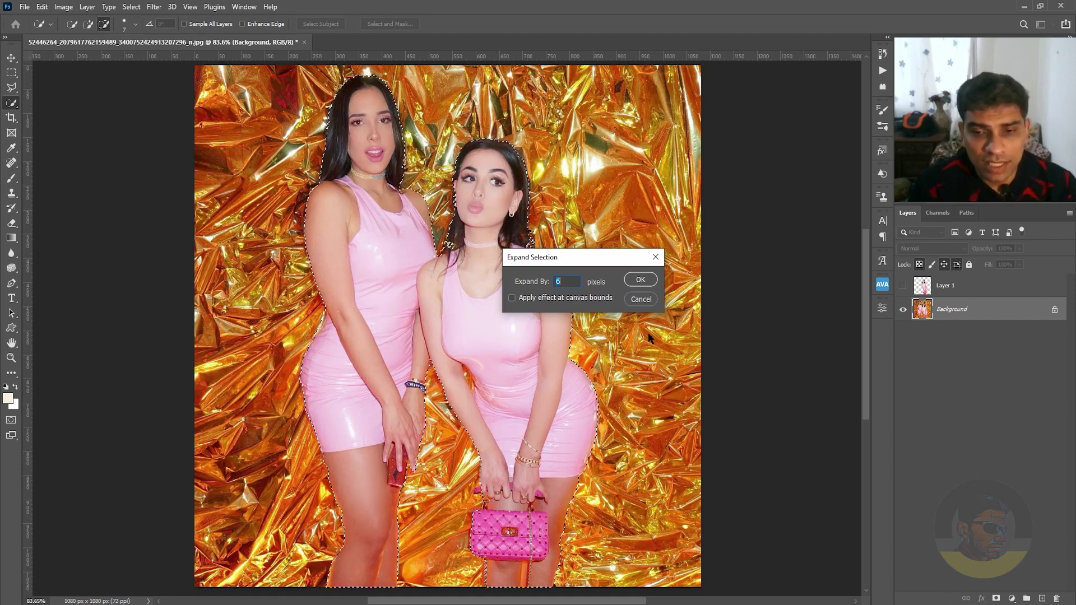
{"action": "left_click", "coordinate": [640, 280]}
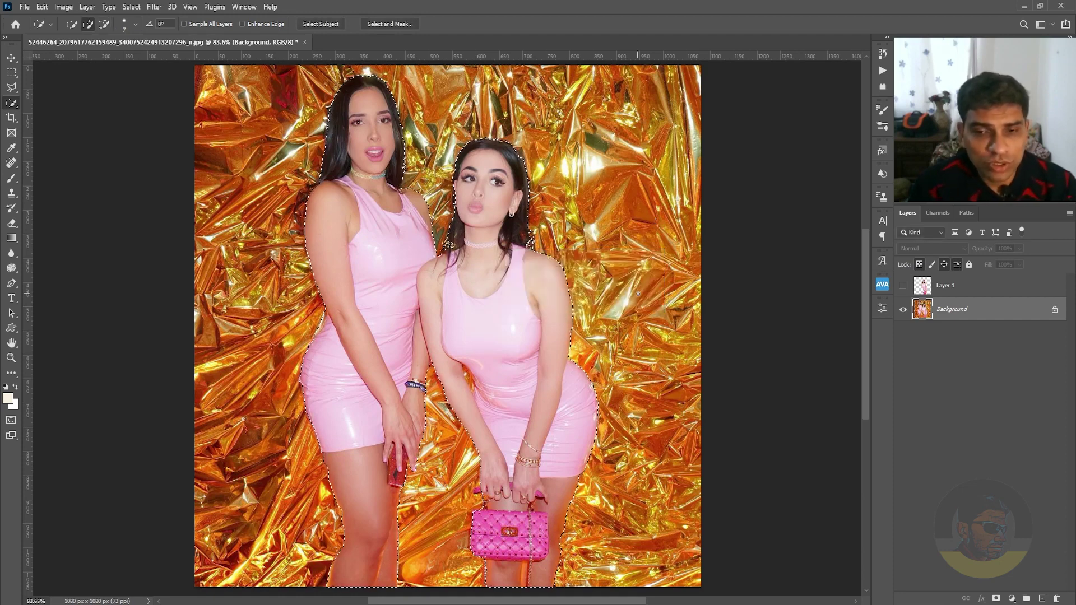
Step: Expand the selection by a further 5 pixels
{"action": "left_click", "coordinate": [132, 6]}
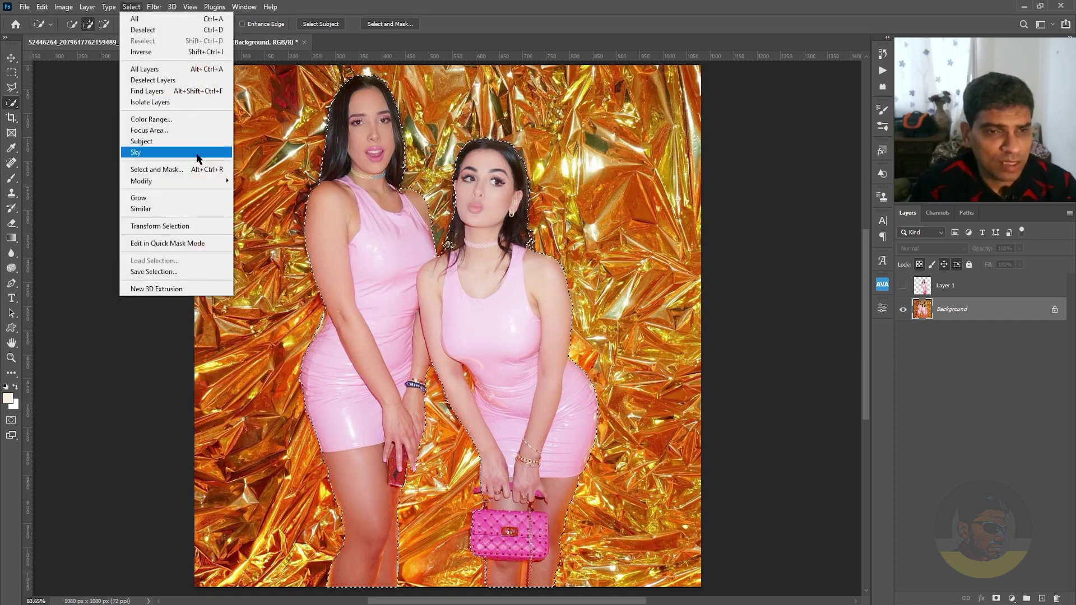
{"action": "mouse_move", "coordinate": [221, 181]}
{"action": "left_click", "coordinate": [274, 203]}
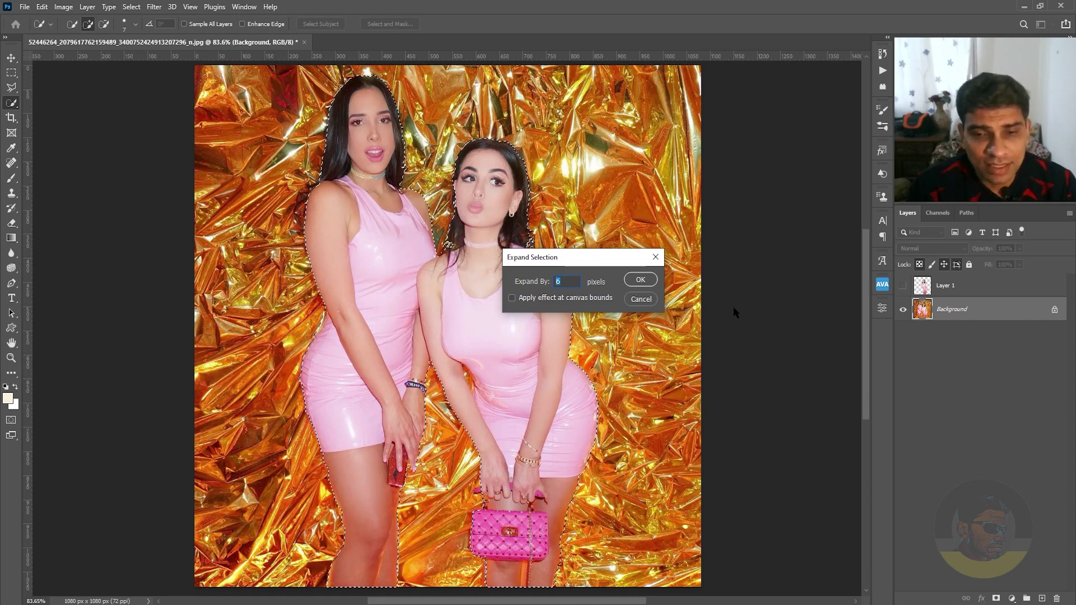
{"action": "type", "text": "5"}
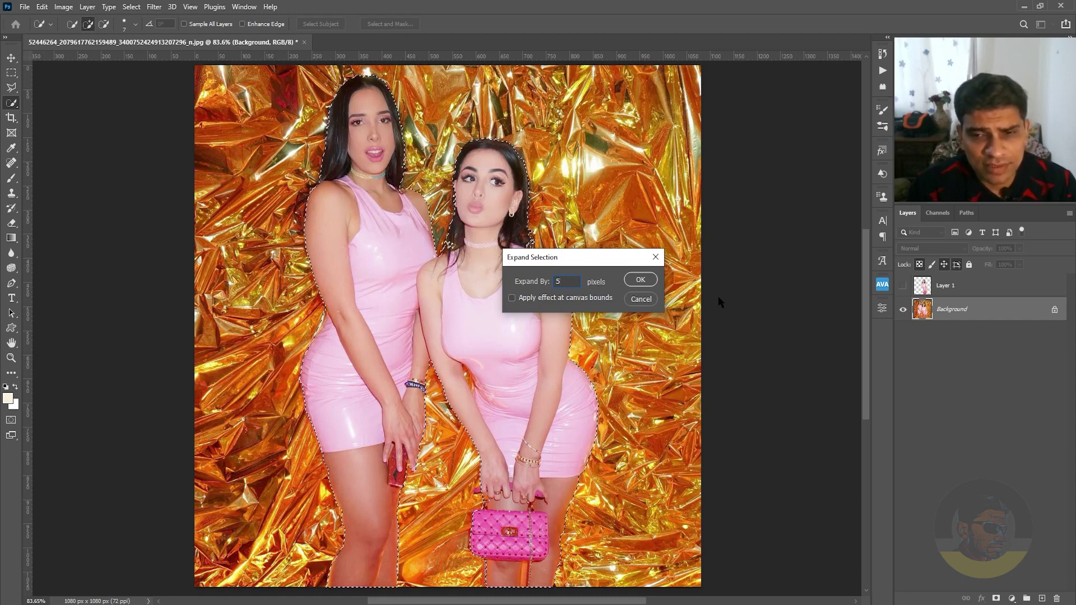
{"action": "left_click", "coordinate": [641, 280]}
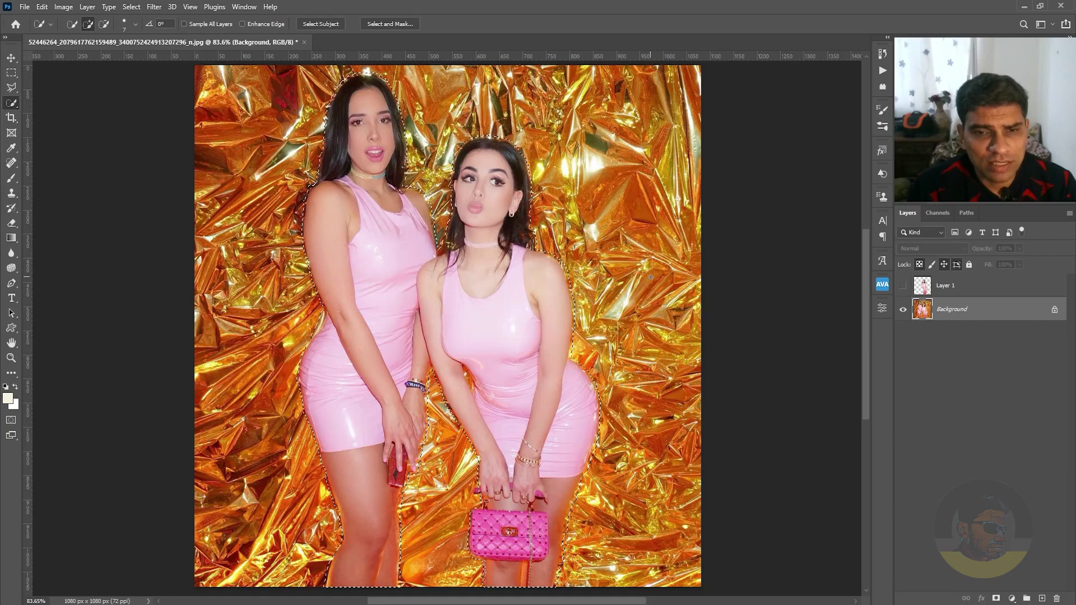
{"action": "scroll", "coordinate": [408, 140], "scroll_direction": "up", "scroll_amount": 5}
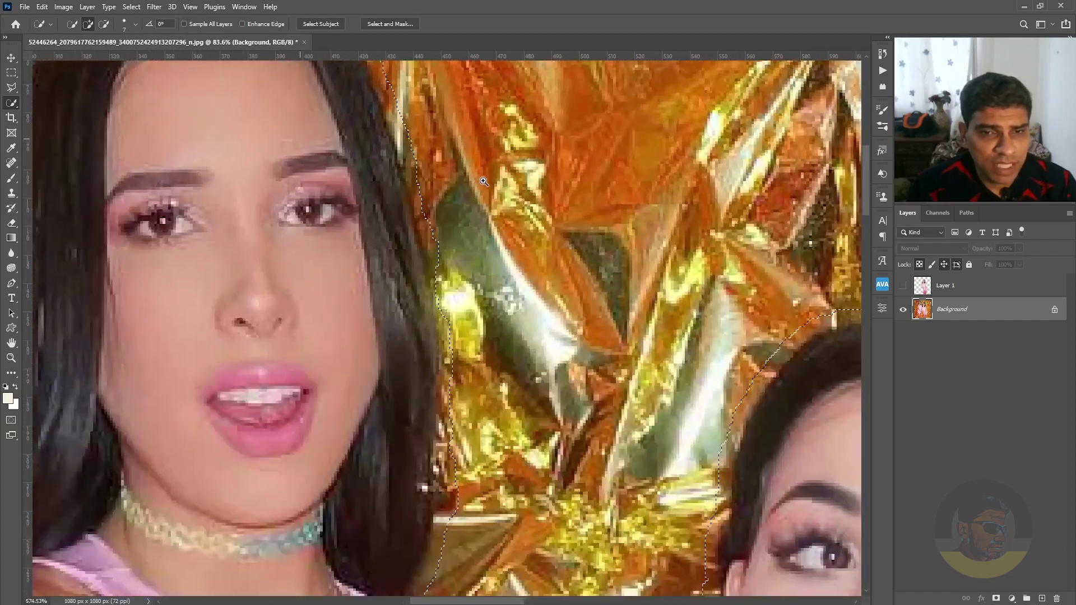
{"action": "scroll", "coordinate": [406, 168], "scroll_direction": "down", "scroll_amount": 5}
{"action": "scroll", "coordinate": [407, 169], "scroll_direction": "down", "scroll_amount": 1}
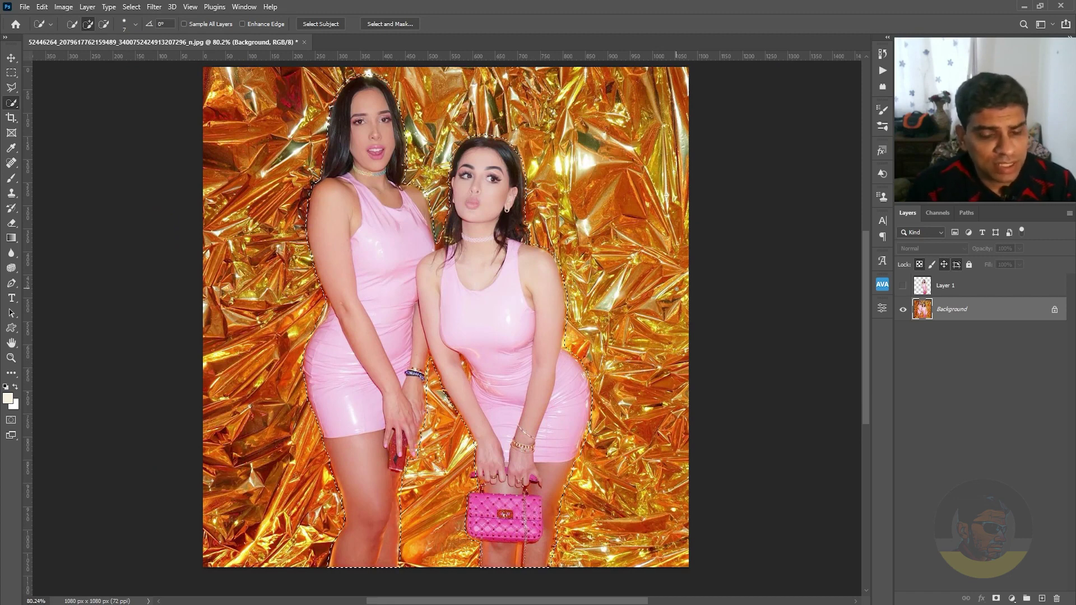
Step: Apply a Content-Aware fill to the selection on the Background to remove both women
{"action": "key", "text": "shift+F5"}
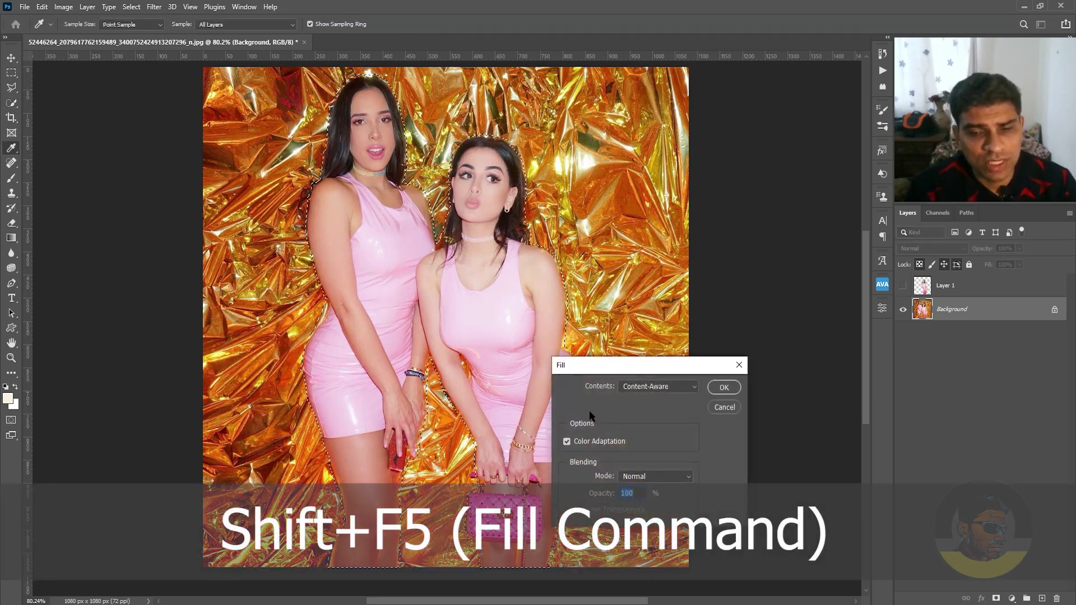
{"action": "left_click", "coordinate": [656, 391]}
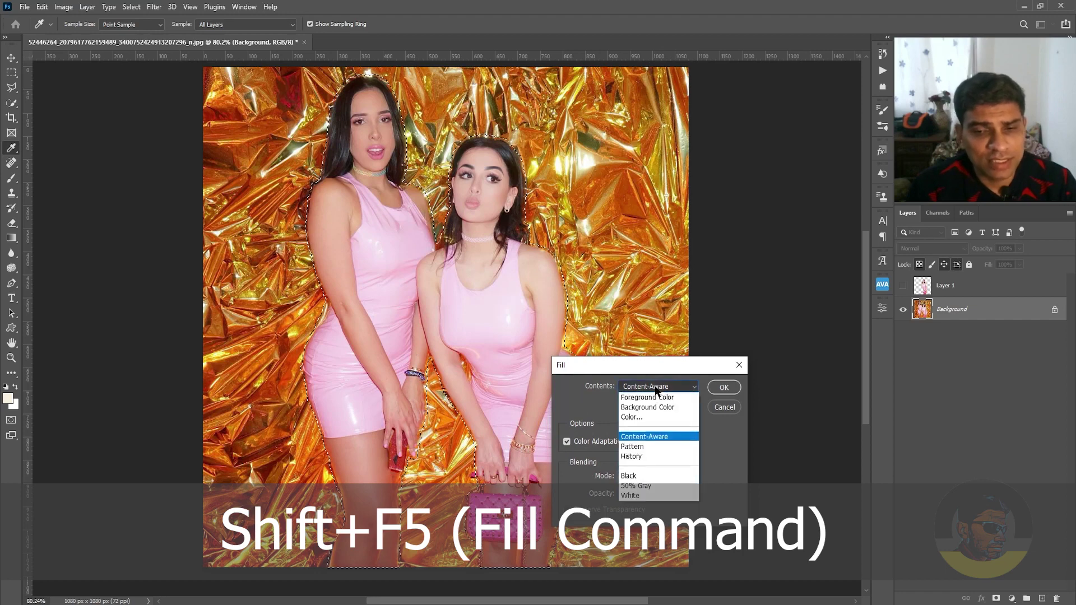
{"action": "left_click", "coordinate": [667, 439]}
{"action": "left_click", "coordinate": [720, 407]}
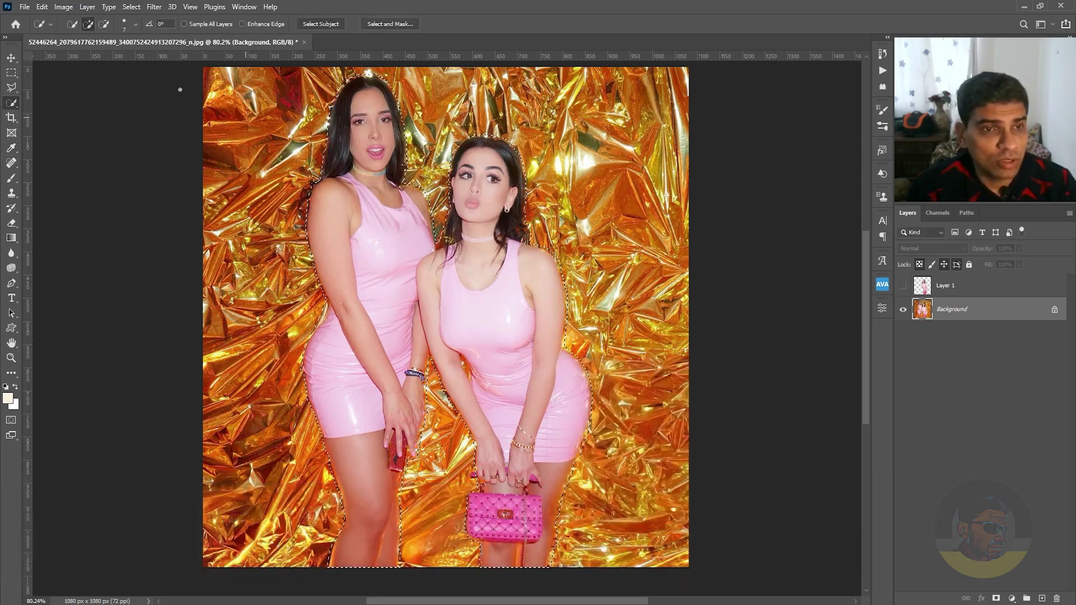
{"action": "left_click", "coordinate": [43, 7]}
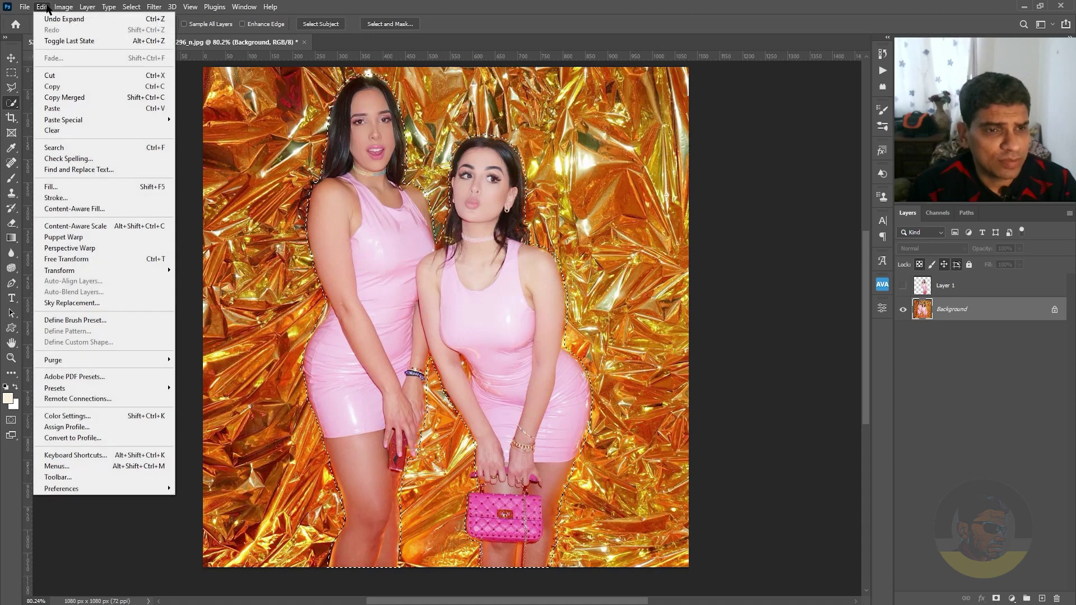
{"action": "left_click", "coordinate": [94, 188]}
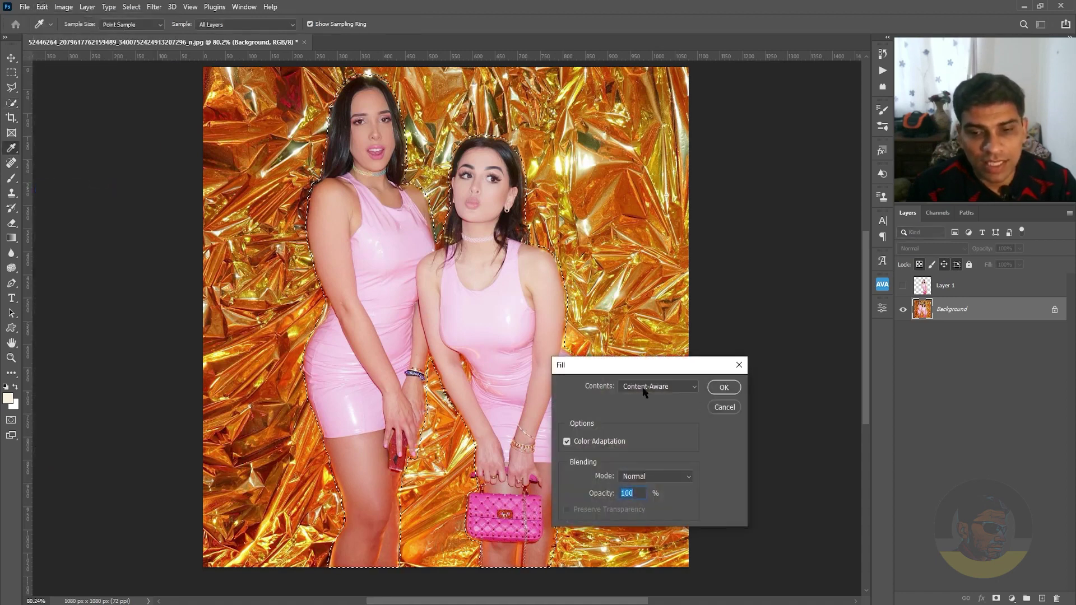
{"action": "left_click", "coordinate": [726, 388]}
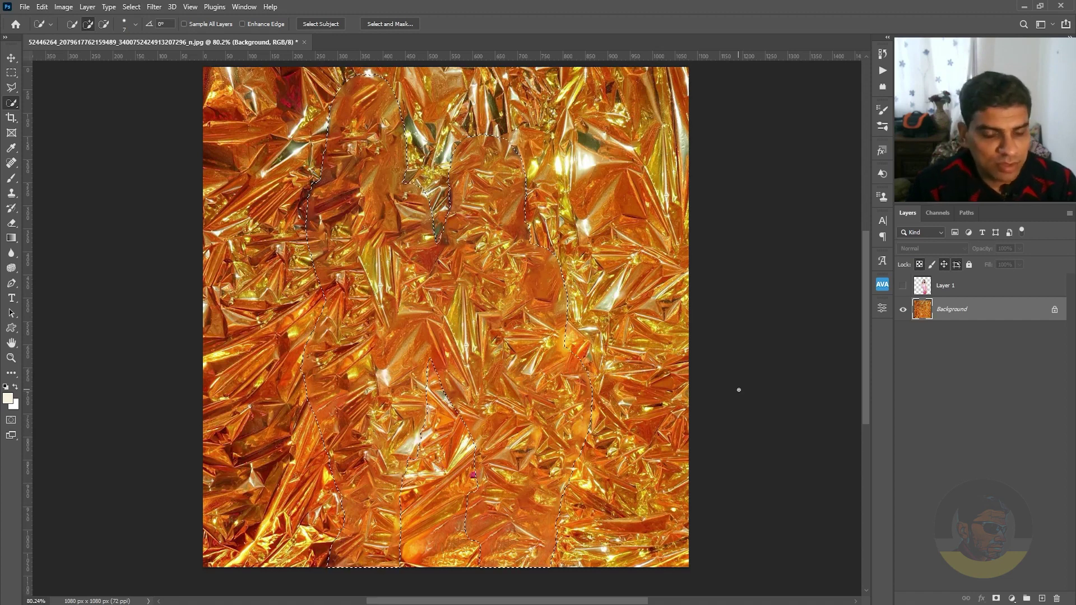
Step: Deselect and make Layer 1 active and visible over the gold-foil backdrop
{"action": "key", "text": "ctrl+d"}
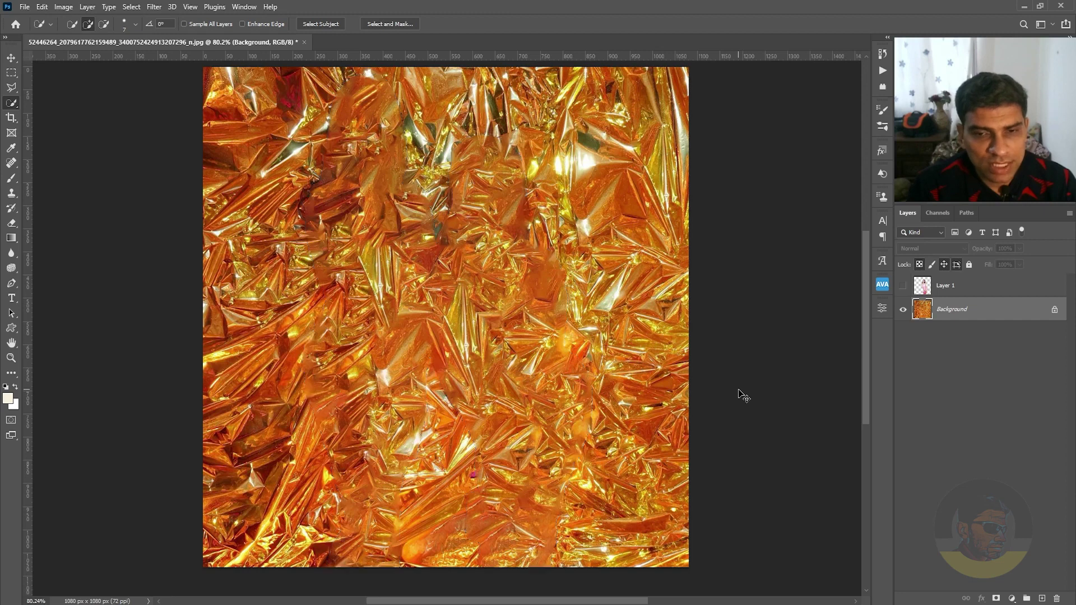
{"action": "left_click", "coordinate": [958, 289]}
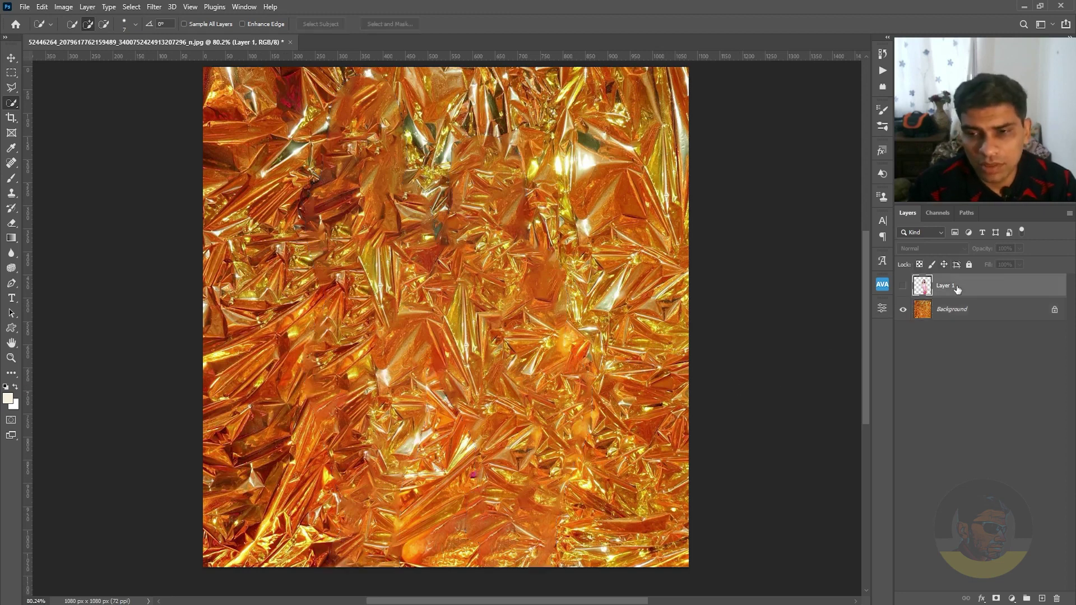
{"action": "left_click", "coordinate": [903, 287]}
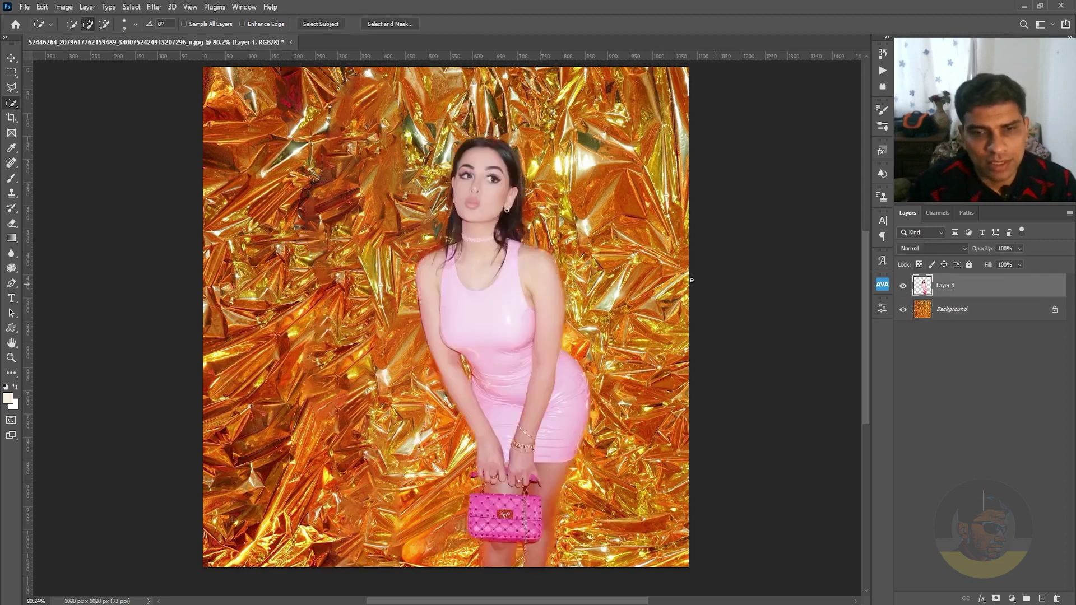
{"action": "key", "text": "v"}
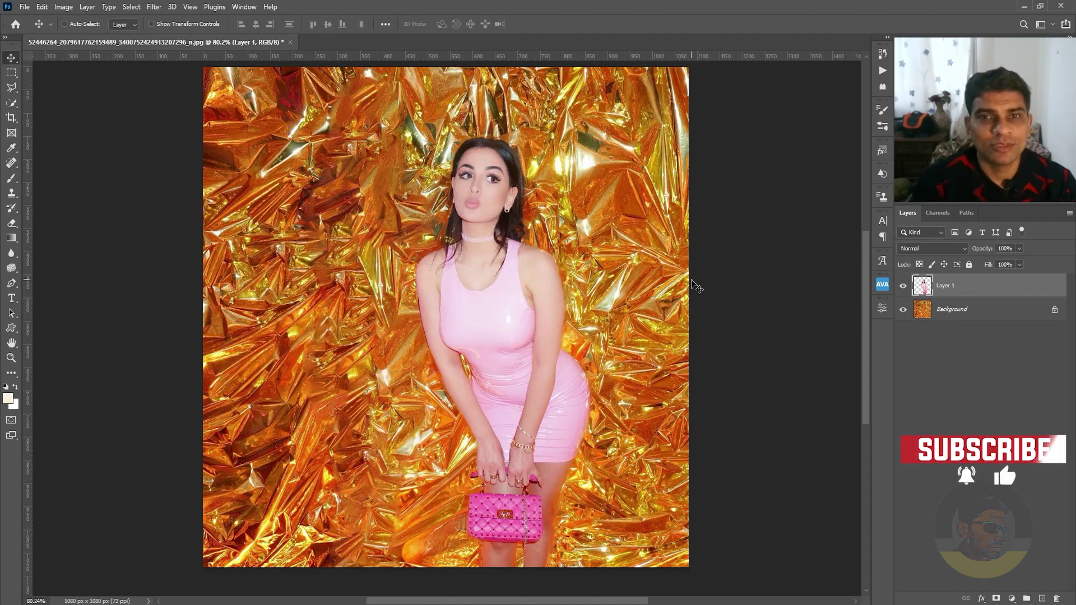